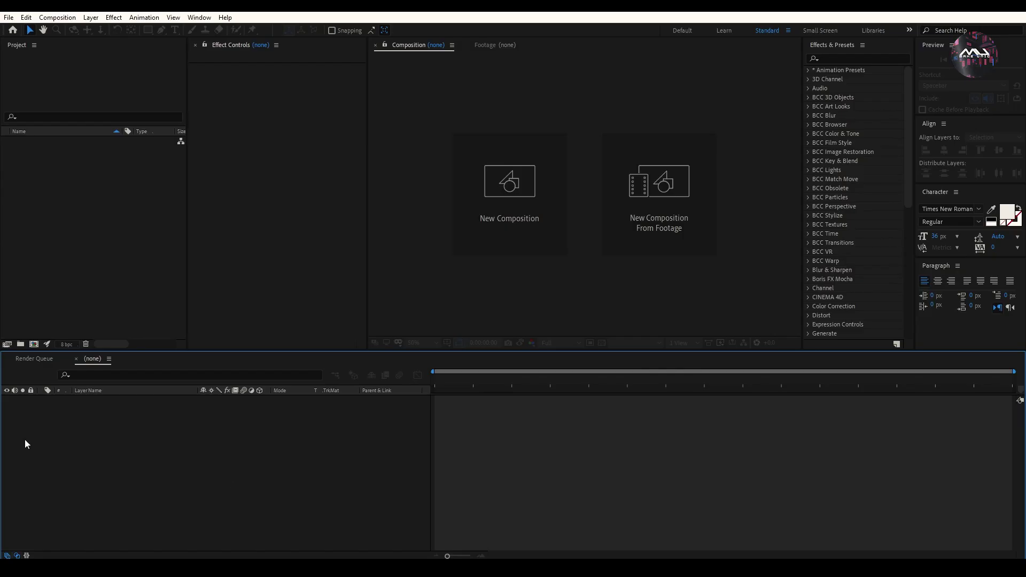
Step: Create a composition named 'cc' at 1080×1300 px, 30 fps, lasting 0:00:05:00
left_click(33, 344)
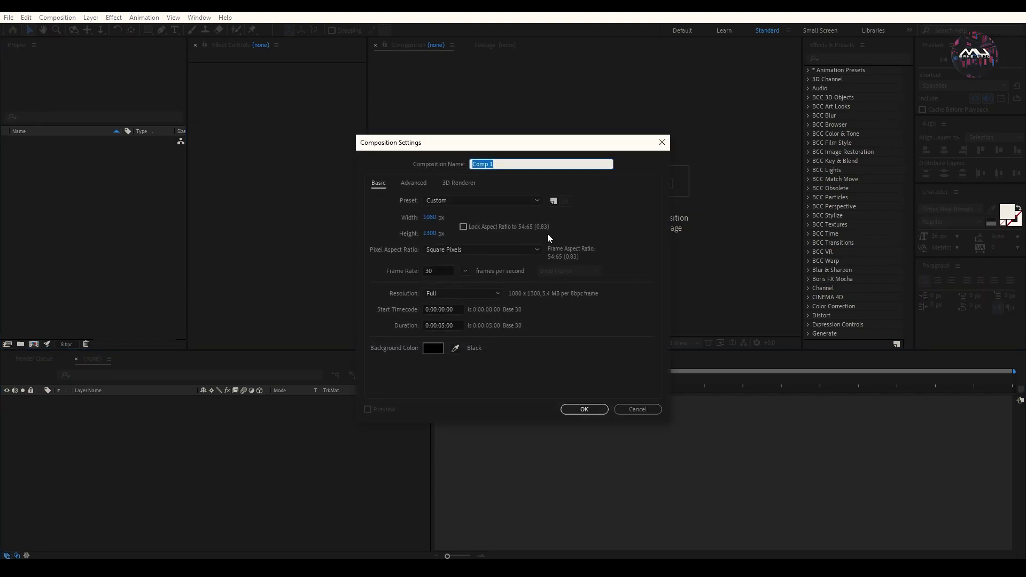
type("cc")
left_click(585, 409)
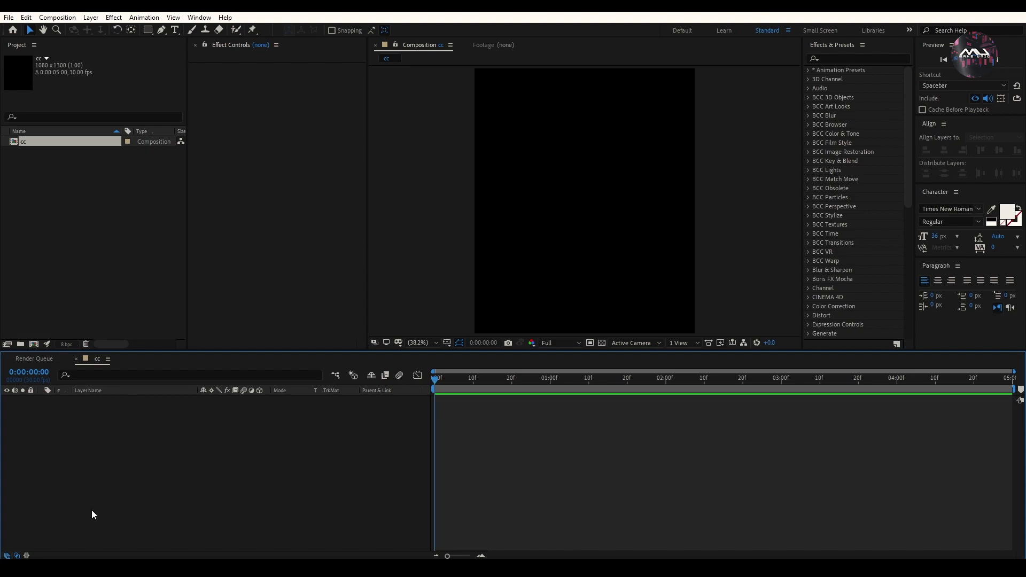
Step: Import kaththi.mp4, set its in point at the close-up shot, and place it into cc
left_click_drag(91, 513, 36, 156)
double_click(34, 154)
left_click_drag(544, 320, 569, 322)
key("alt+[")
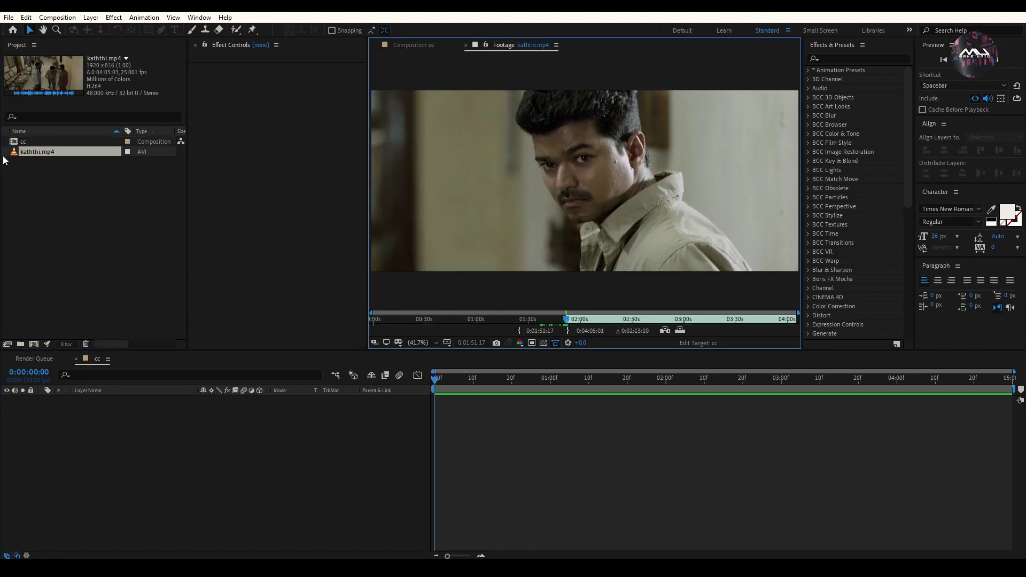
left_click_drag(34, 152, 190, 421)
Step: End the work area at 3 seconds 12 frames and trim the comp to it
left_click_drag(669, 391, 827, 393)
key("n")
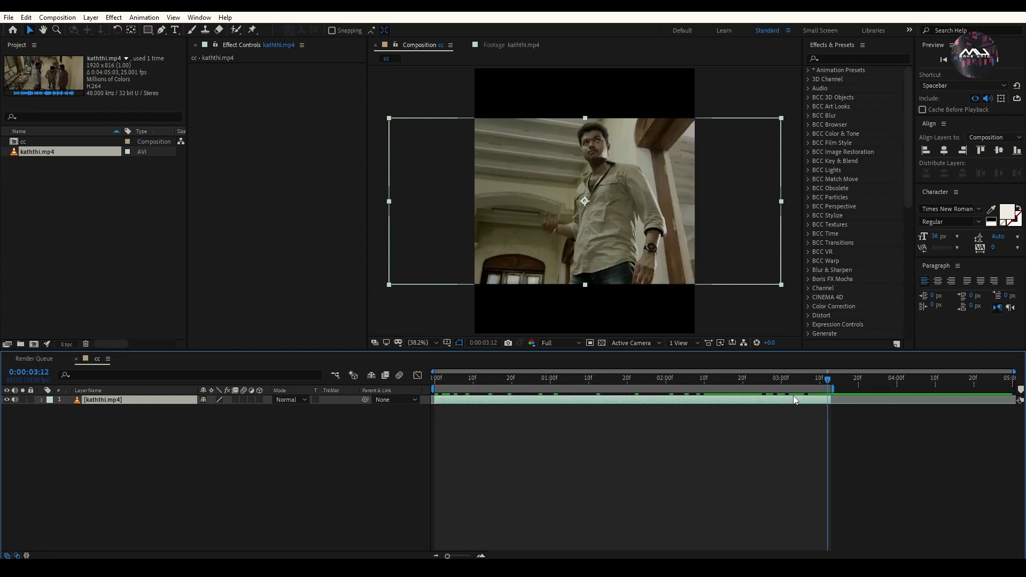
right_click(787, 389)
left_click(834, 420)
Step: Scale the kaththi.mp4 layer to 166% to fill the vertical frame
key("s")
left_click_drag(216, 408, 252, 408)
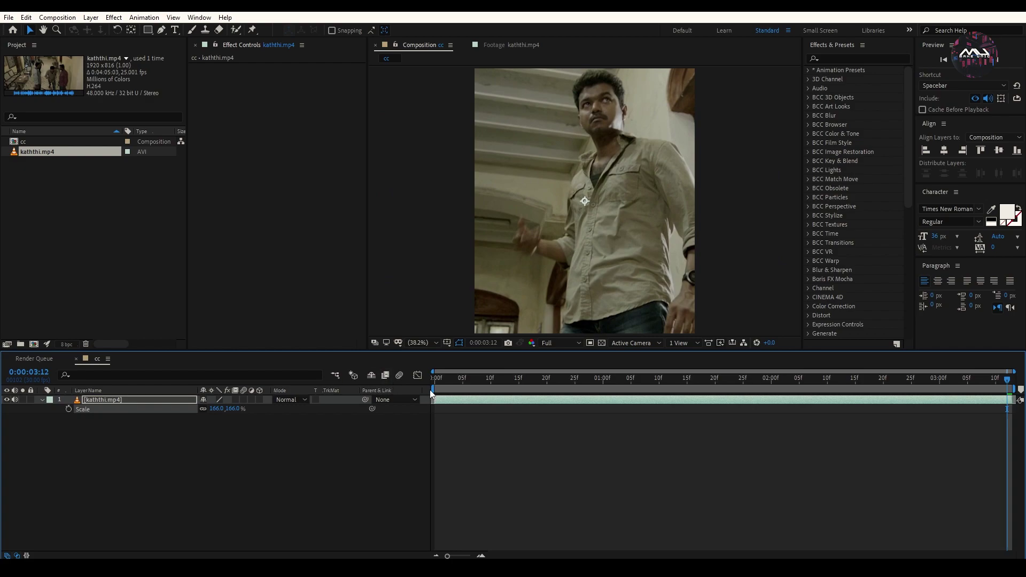
key("space")
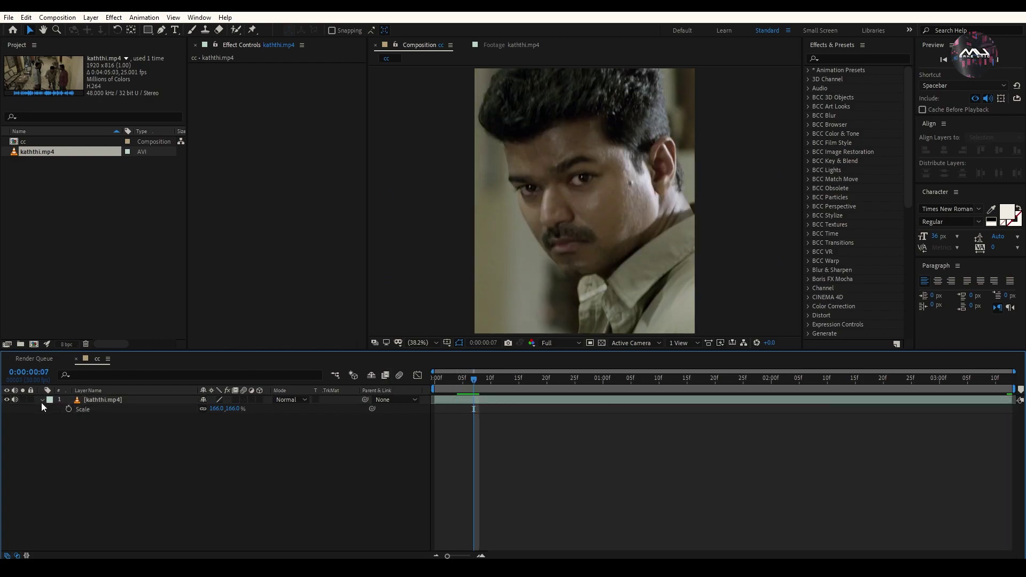
left_click(42, 401)
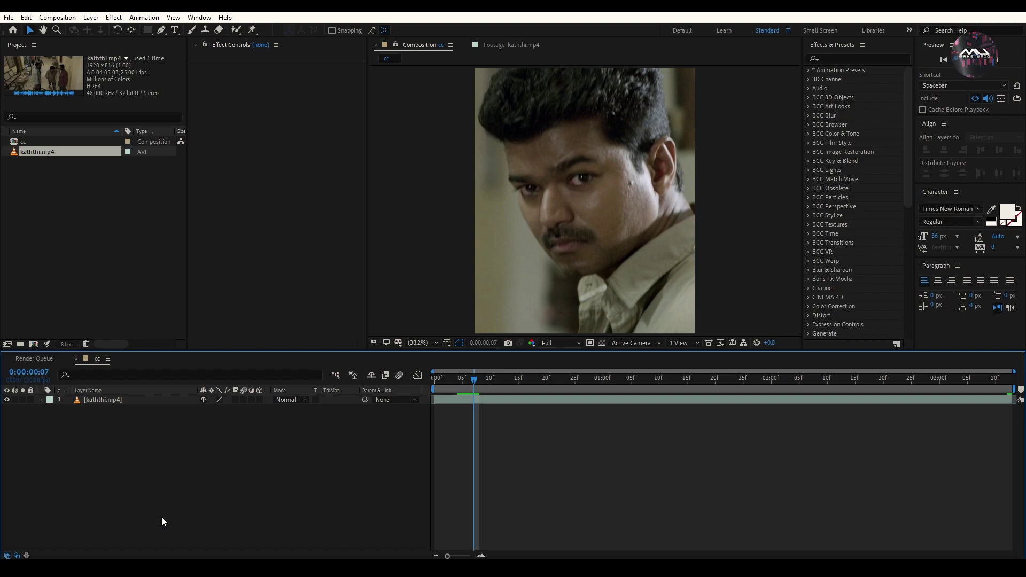
Step: Add Adjustment Layer 1 above kaththi.mp4 through New > Adjustment Layer, then deselect it
right_click(150, 485)
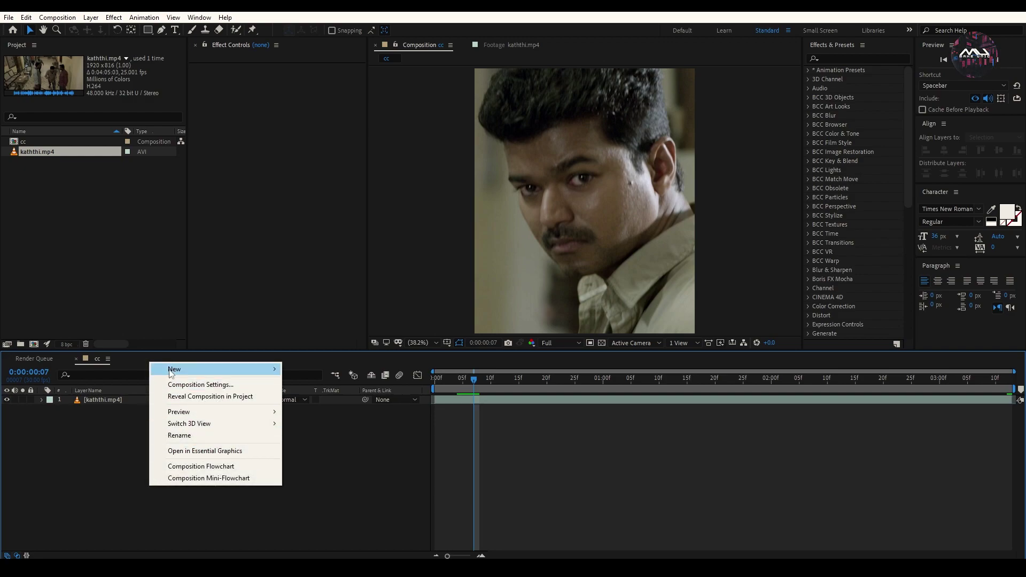
mouse_move(172, 373)
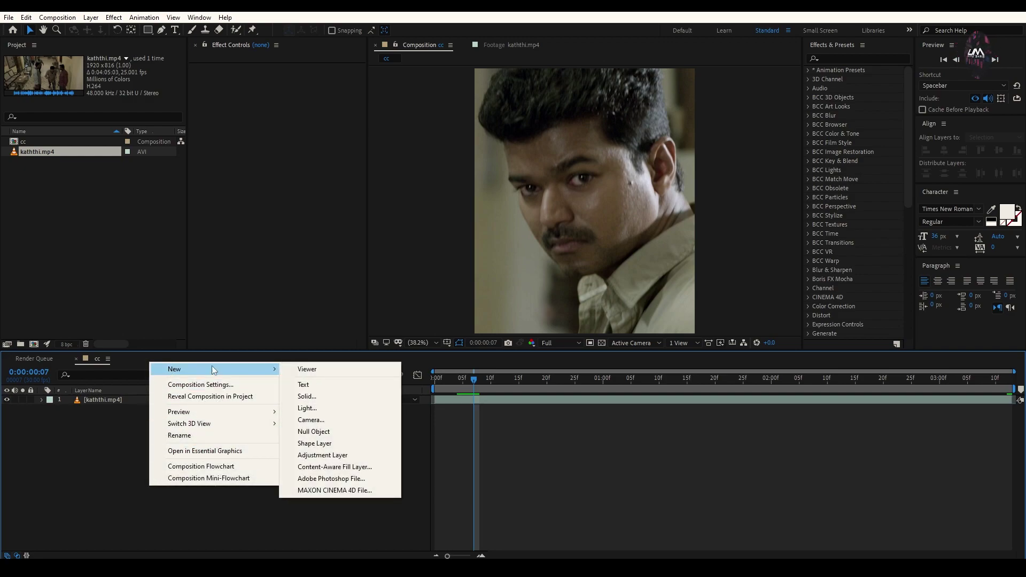
left_click(320, 455)
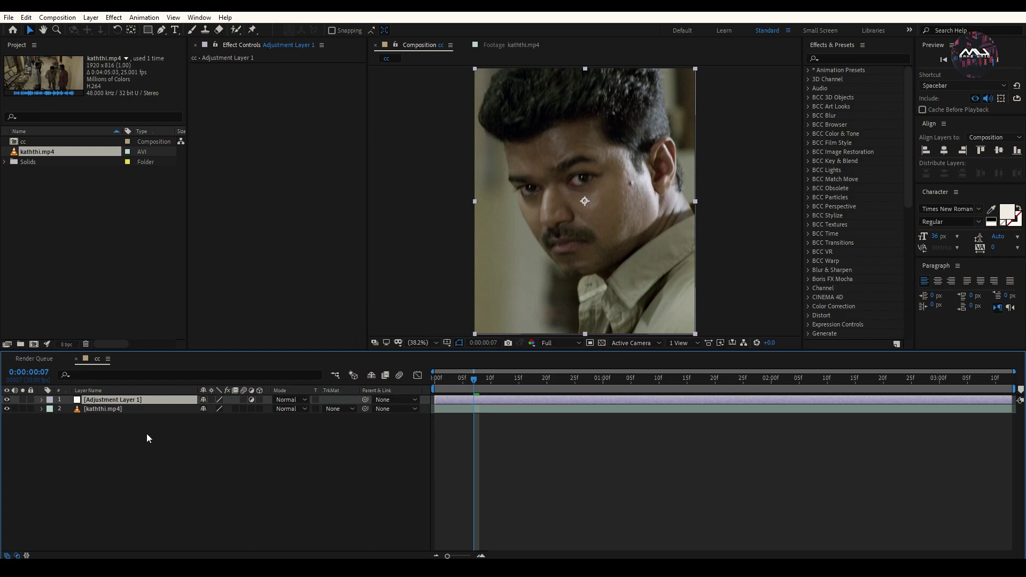
left_click(91, 17)
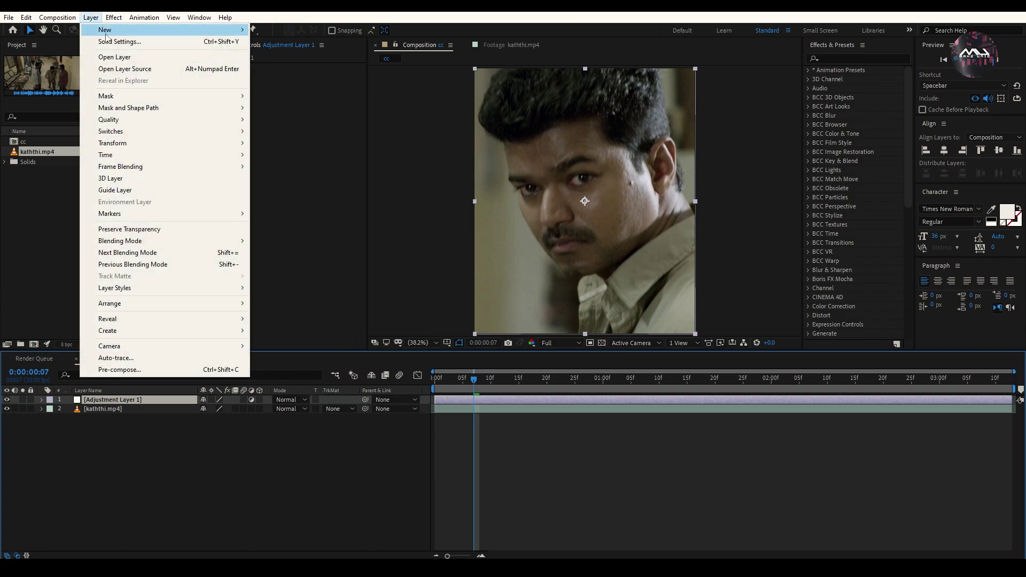
mouse_move(110, 31)
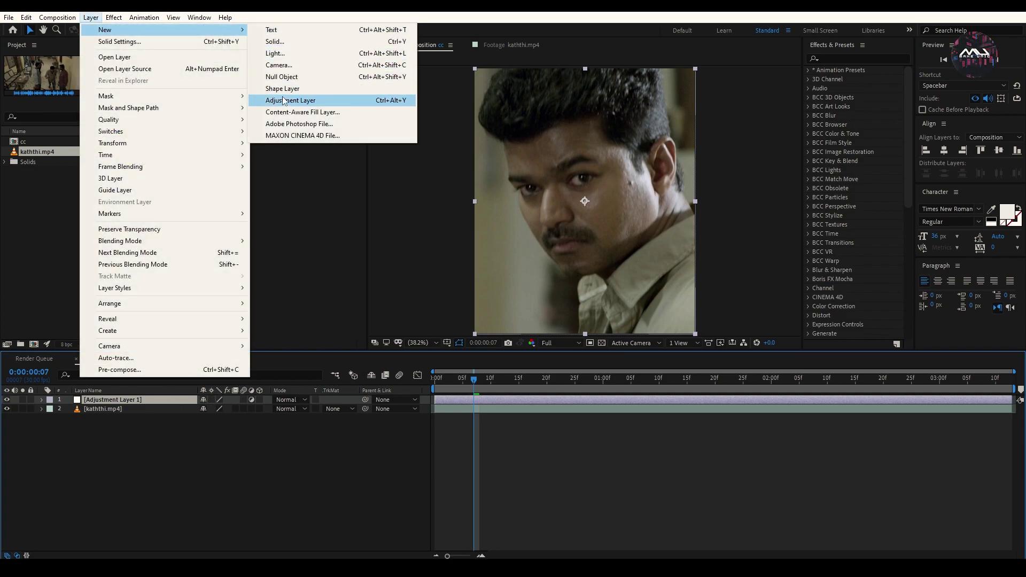
left_click(261, 428)
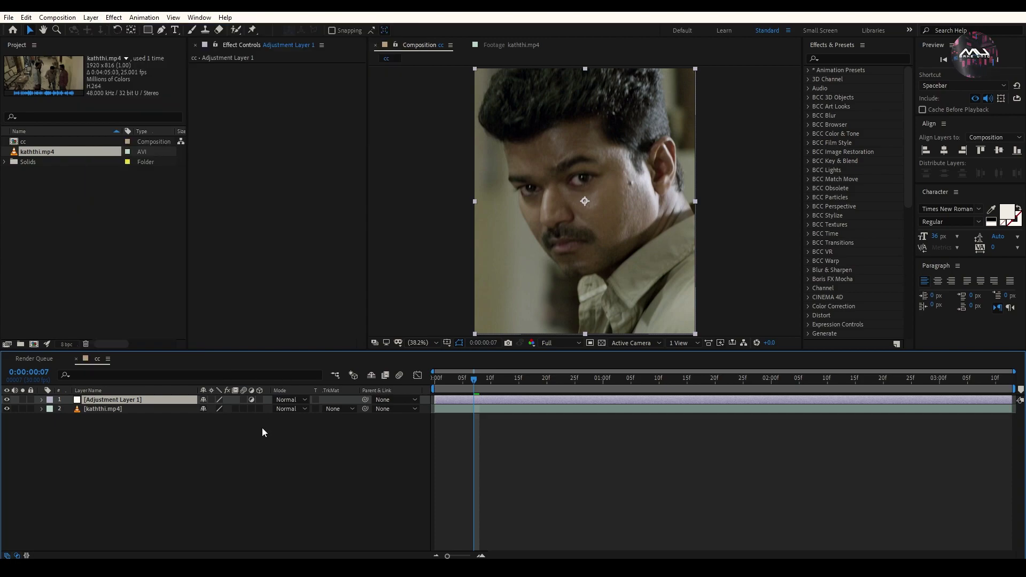
left_click(262, 428)
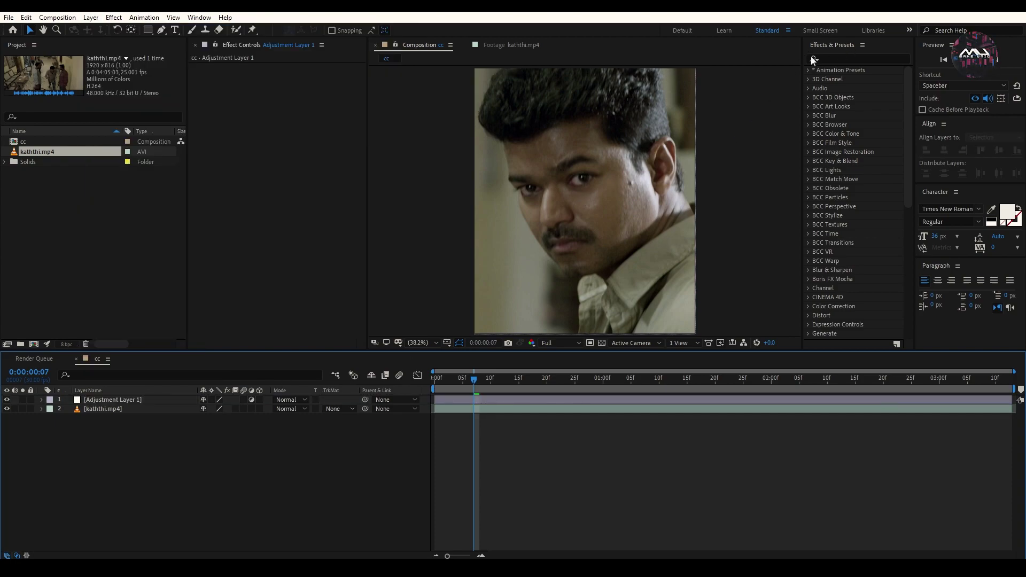
Step: Apply Blur & Sharpen > Sharpen to Adjustment Layer 1 with Sharpen Amount 50
left_click(196, 19)
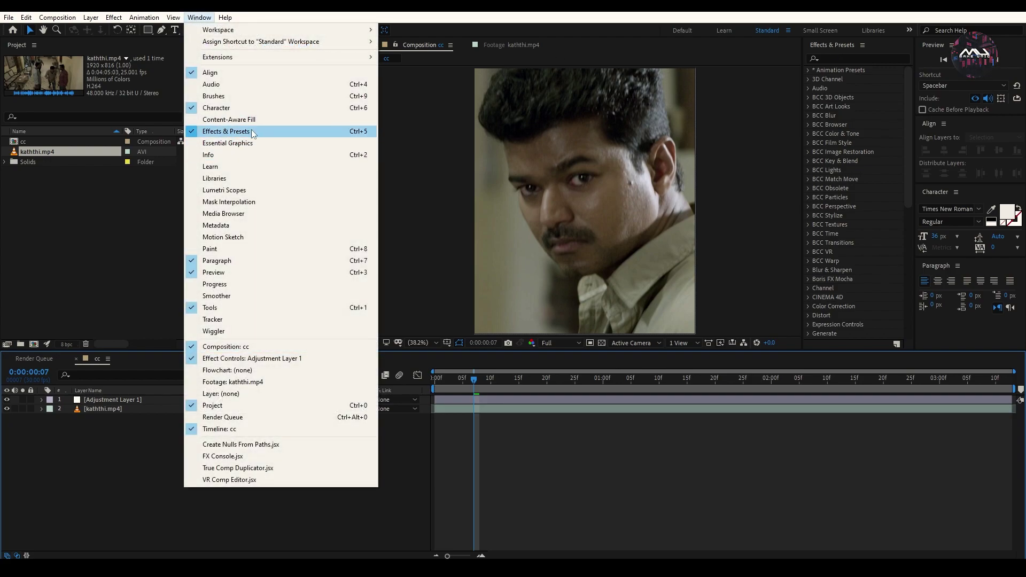
left_click(834, 57)
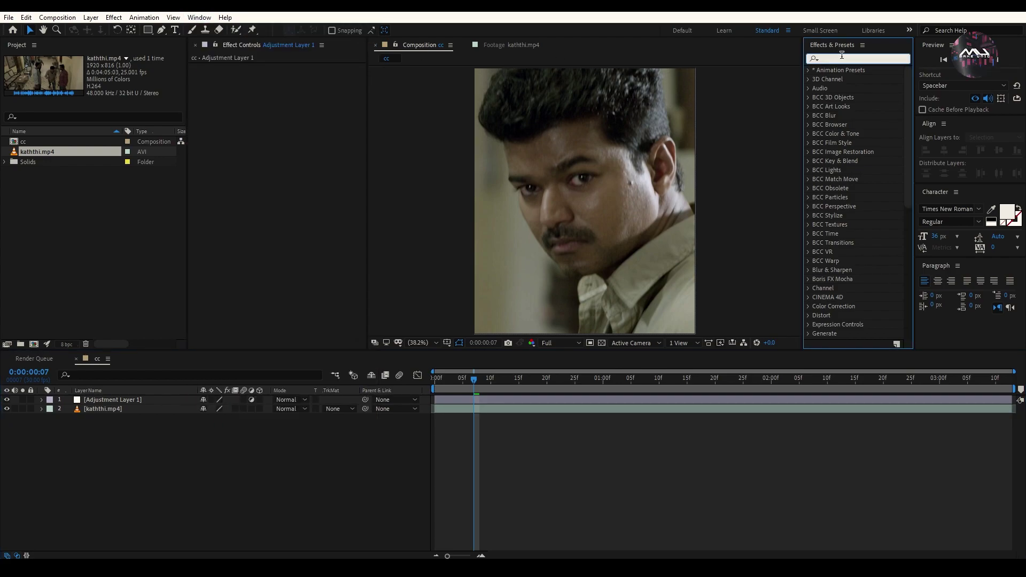
type("s")
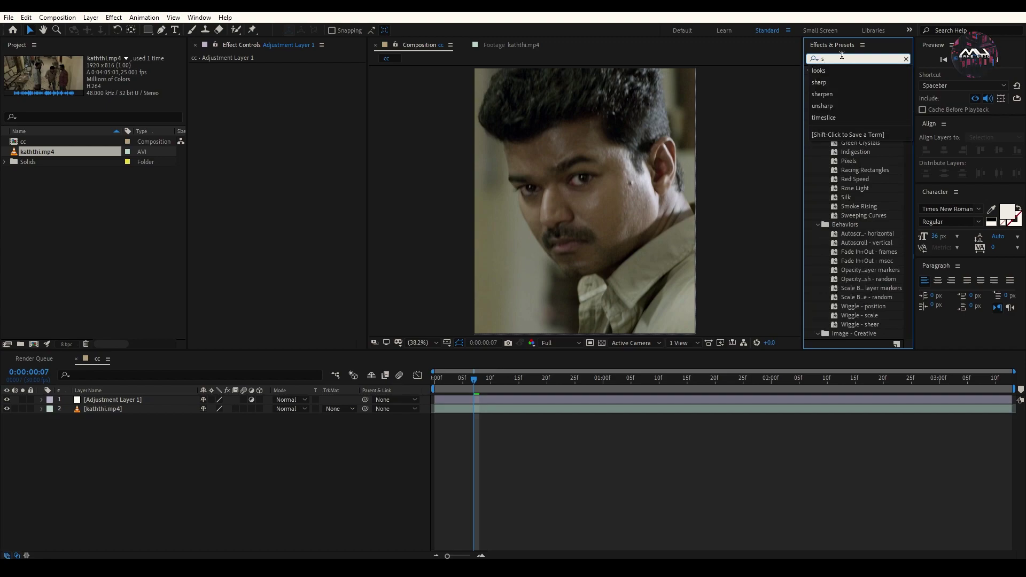
key("BackSpace")
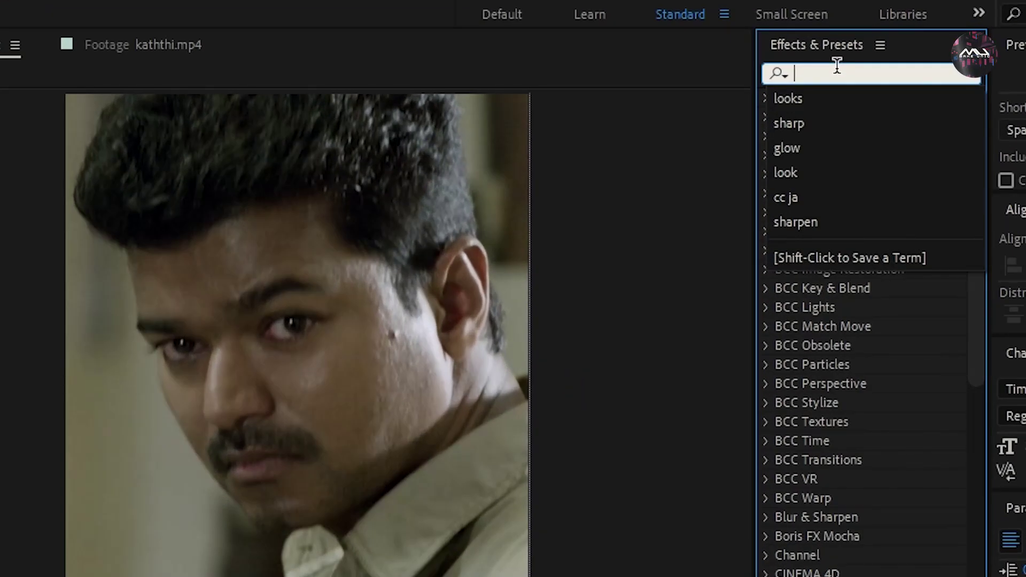
type("sharpe")
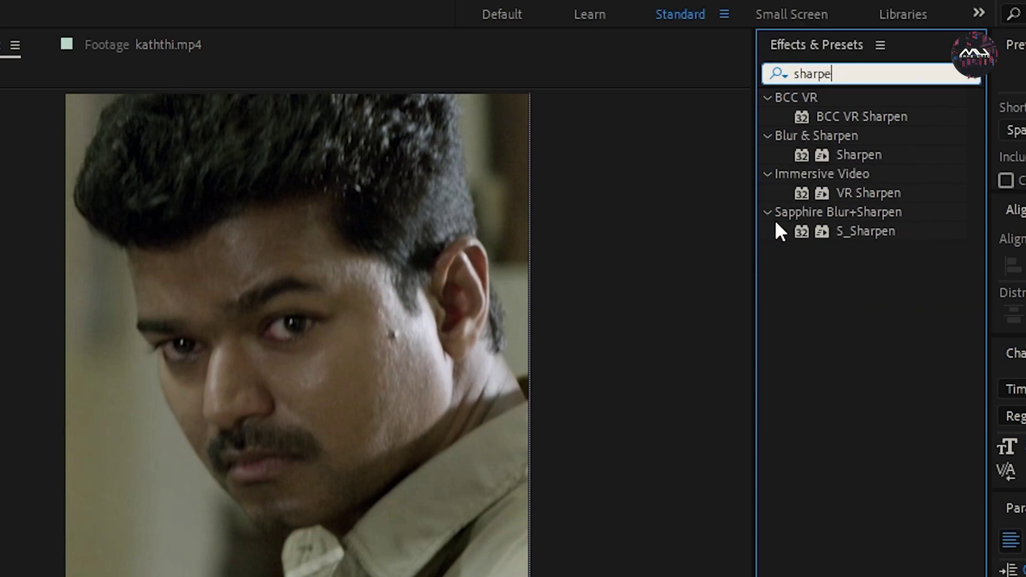
left_click_drag(861, 155, 425, 462)
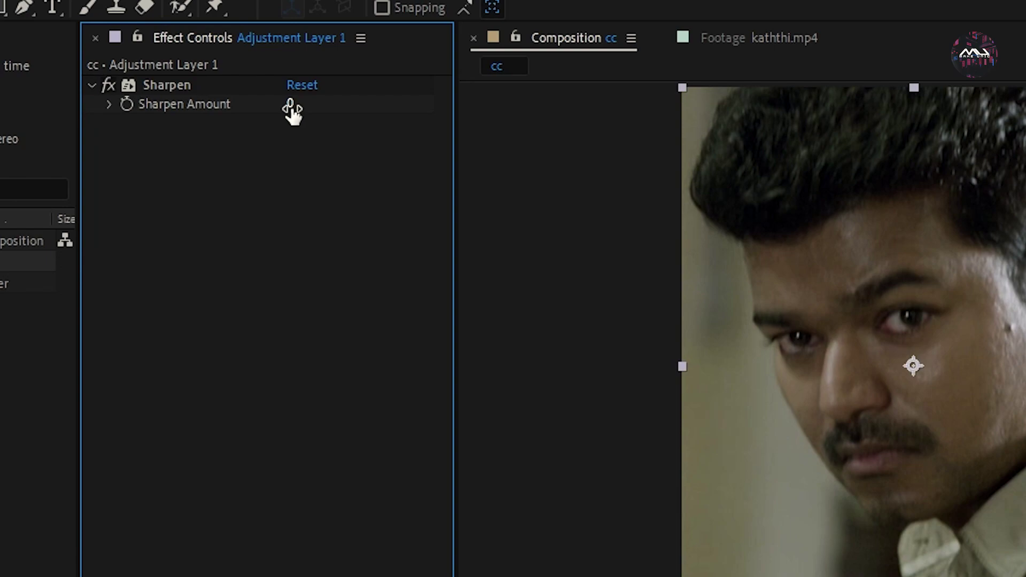
left_click(293, 111)
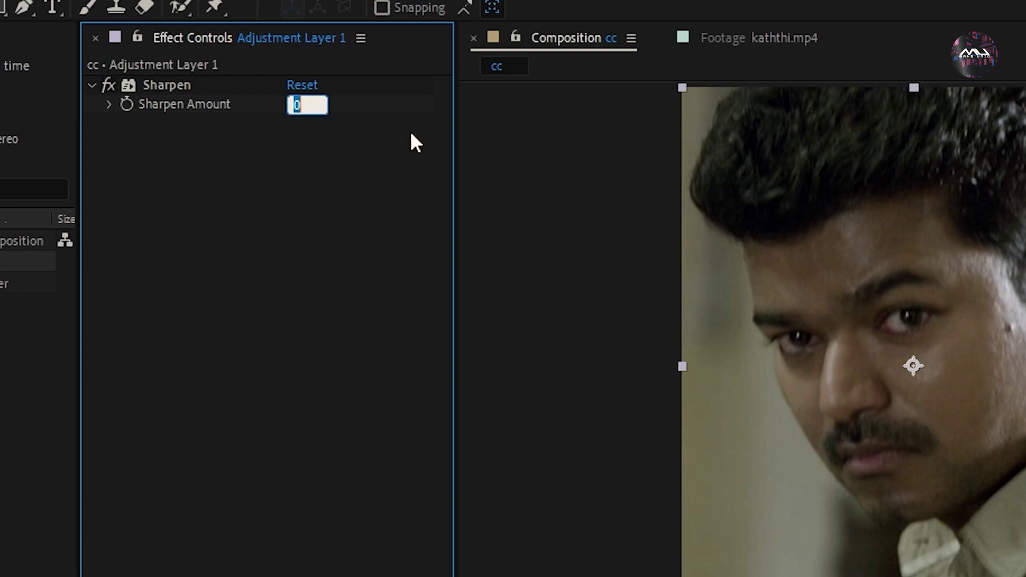
type("50")
left_click(358, 303)
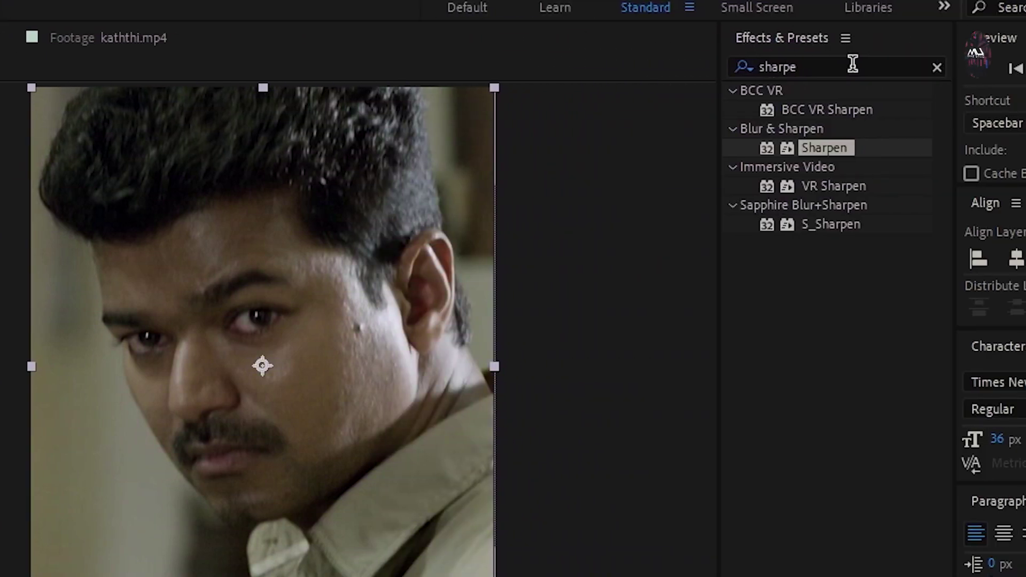
Step: Apply Unsharp Mask with Amount 15 and Radius 50, then search effects for 'looks'
left_click(853, 64)
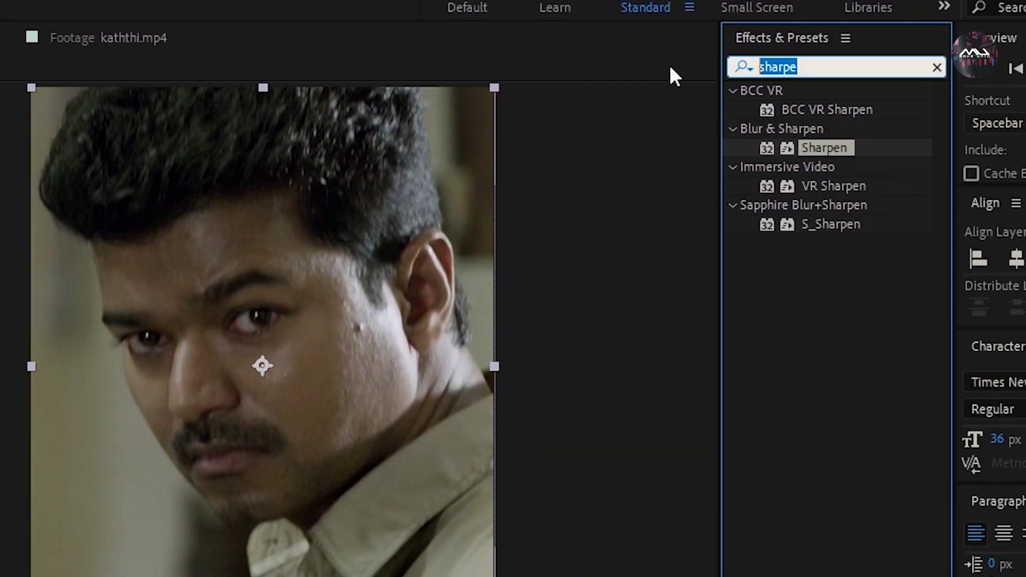
type("unsha")
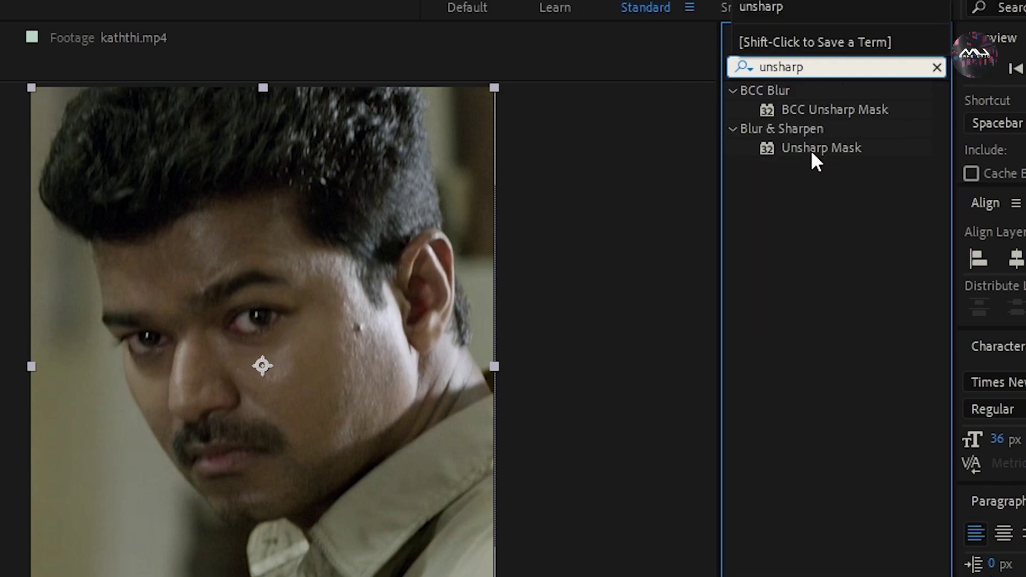
left_click_drag(809, 149, 418, 378)
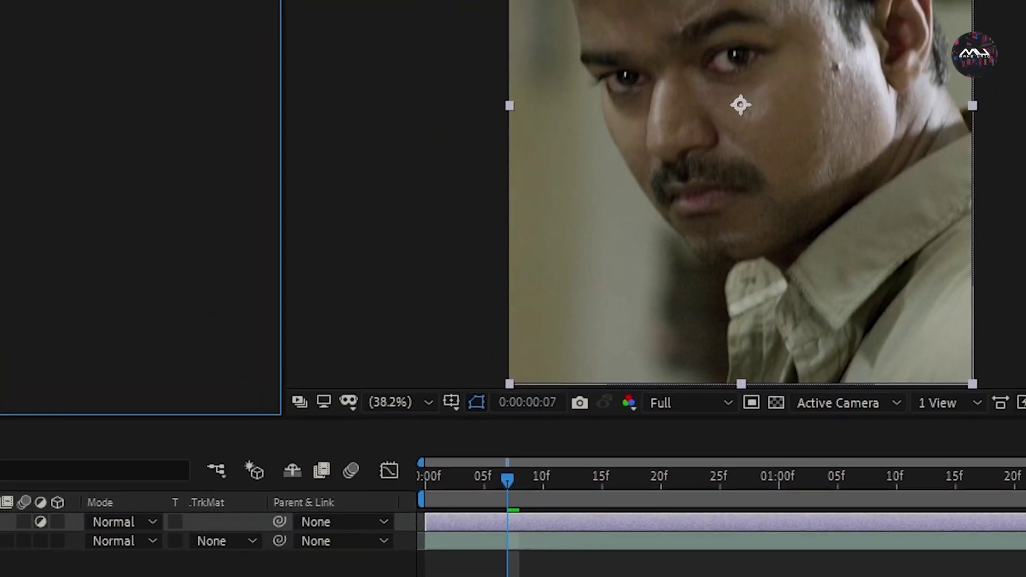
left_click(309, 130)
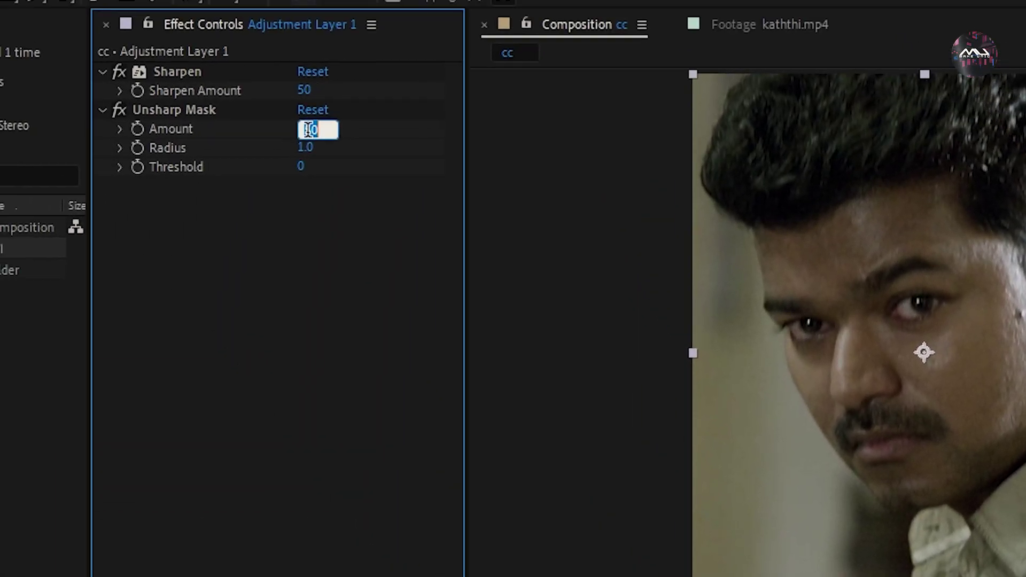
type("15")
key("Return")
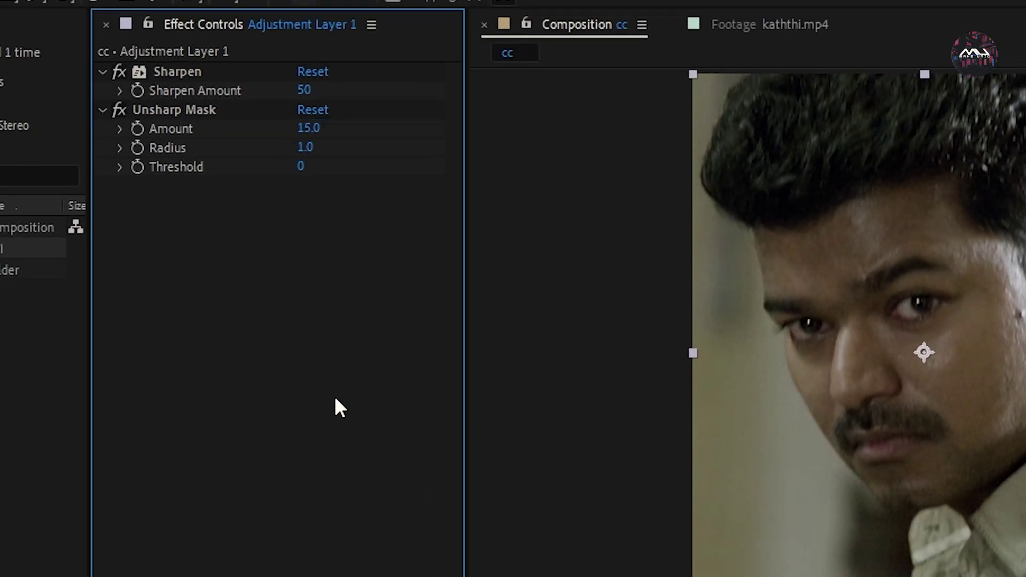
left_click(309, 147)
type("5")
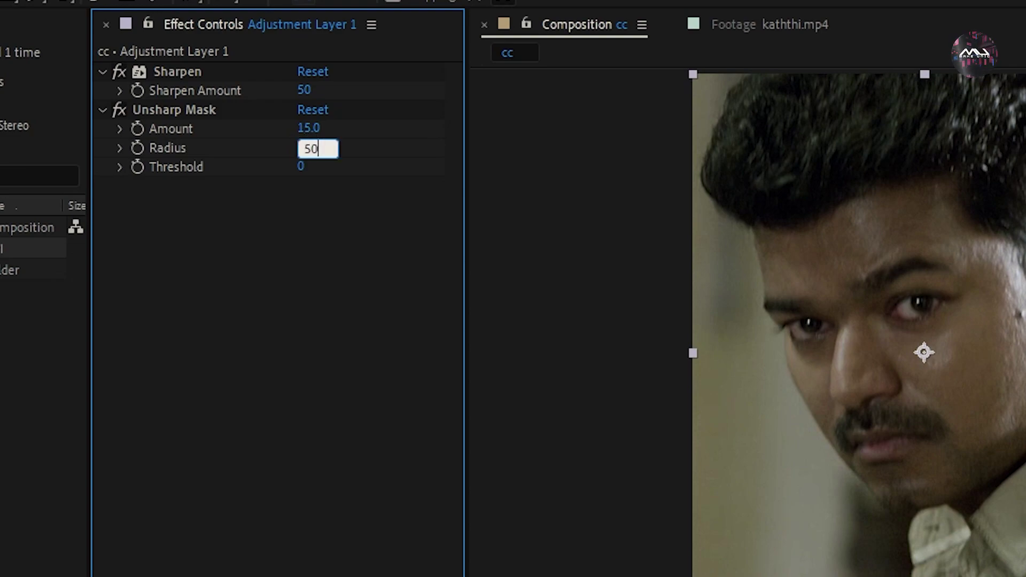
type("0")
key("Return")
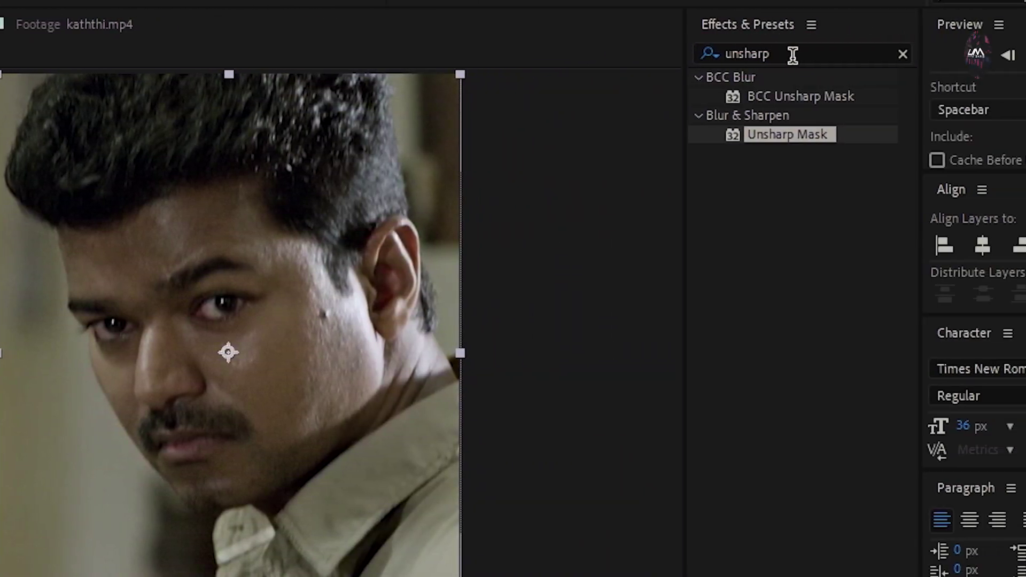
left_click(793, 55)
type("looks")
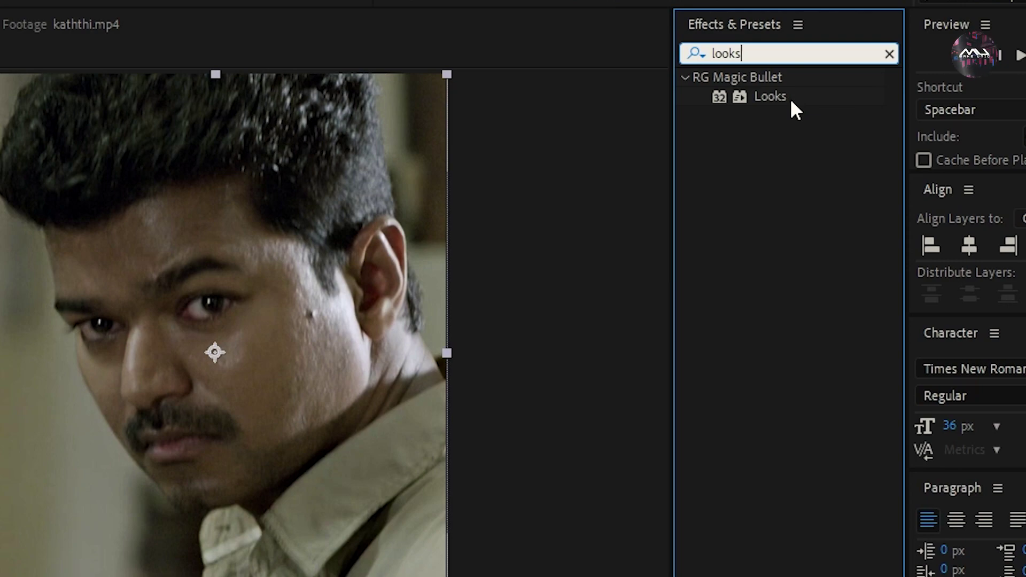
Step: Apply RG Magic Bullet Looks to Adjustment Layer 1 and launch its Looks editor
left_click_drag(774, 96, 612, 172)
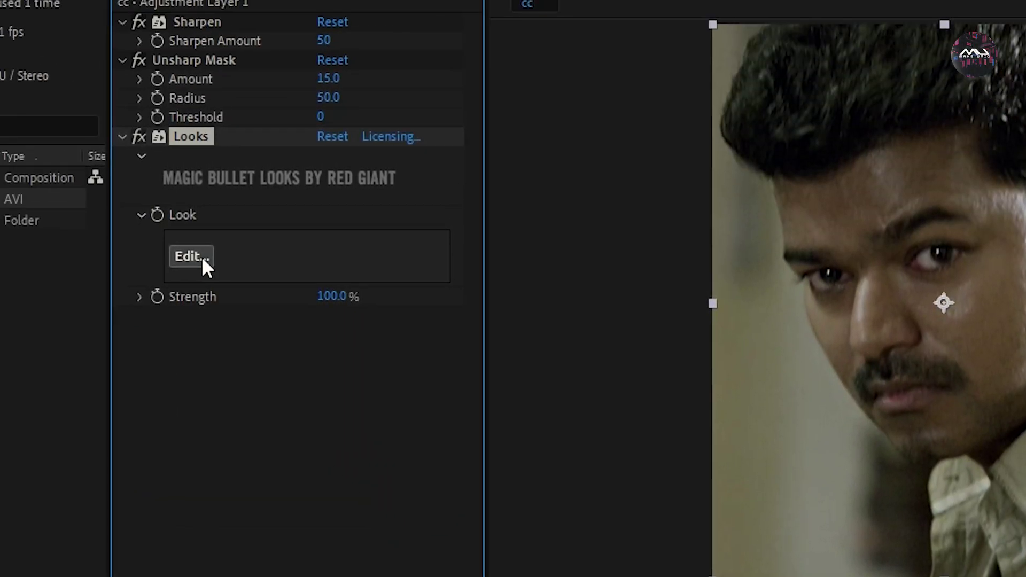
left_click(204, 259)
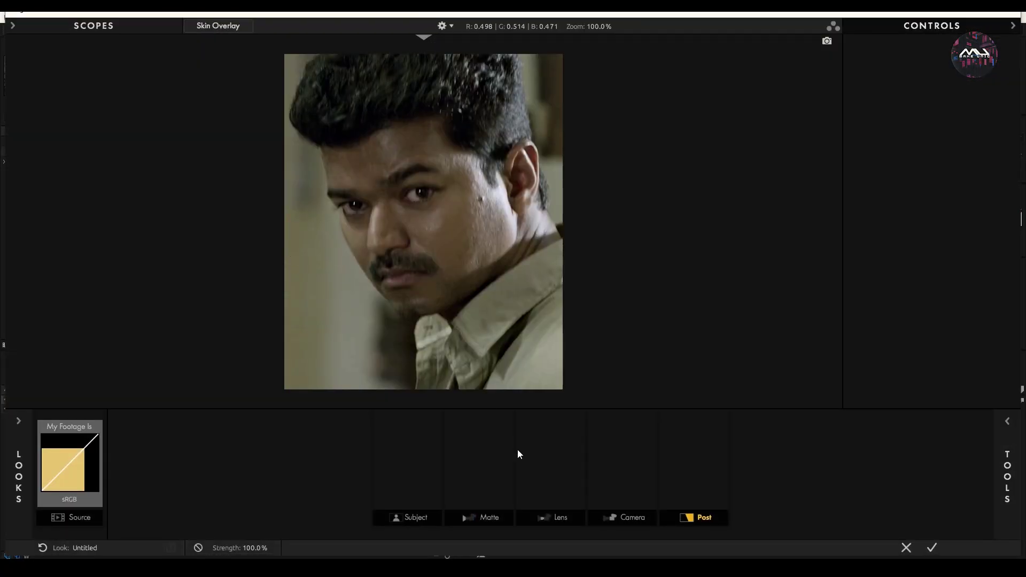
Step: Add an Exposure tool set to +1 stop in the Matte stage
left_click(486, 481)
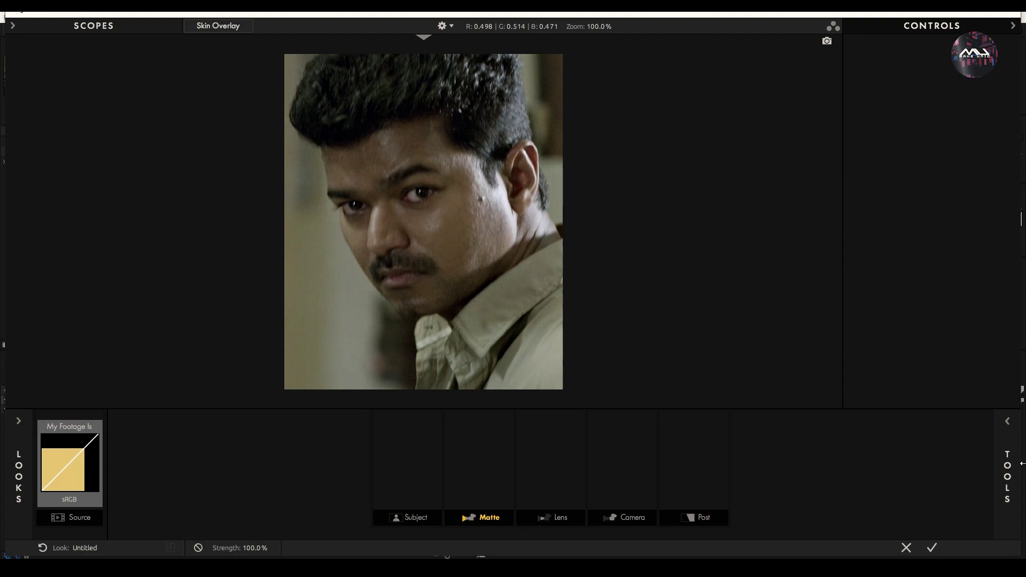
mouse_move(1021, 463)
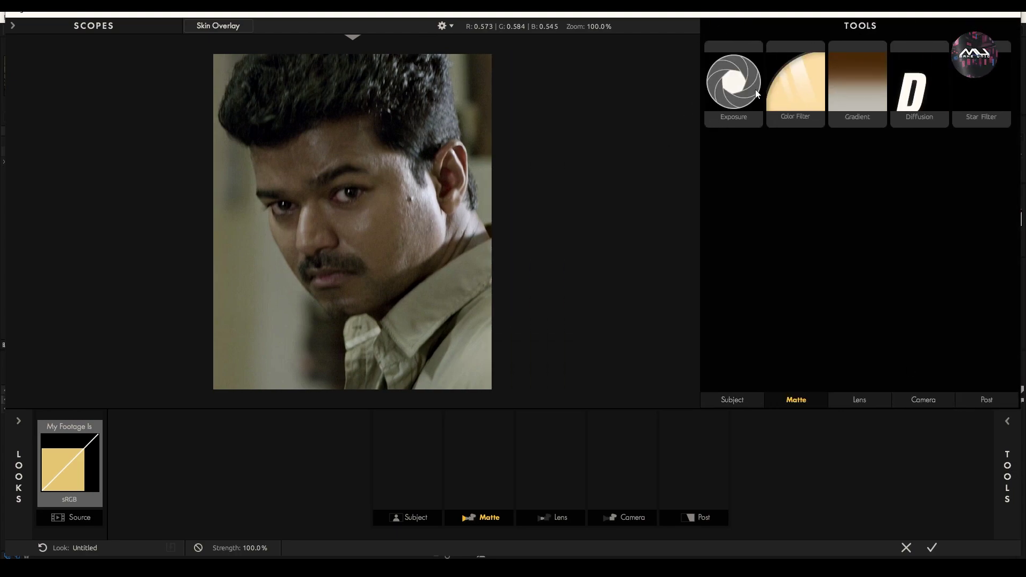
left_click_drag(739, 80, 483, 460)
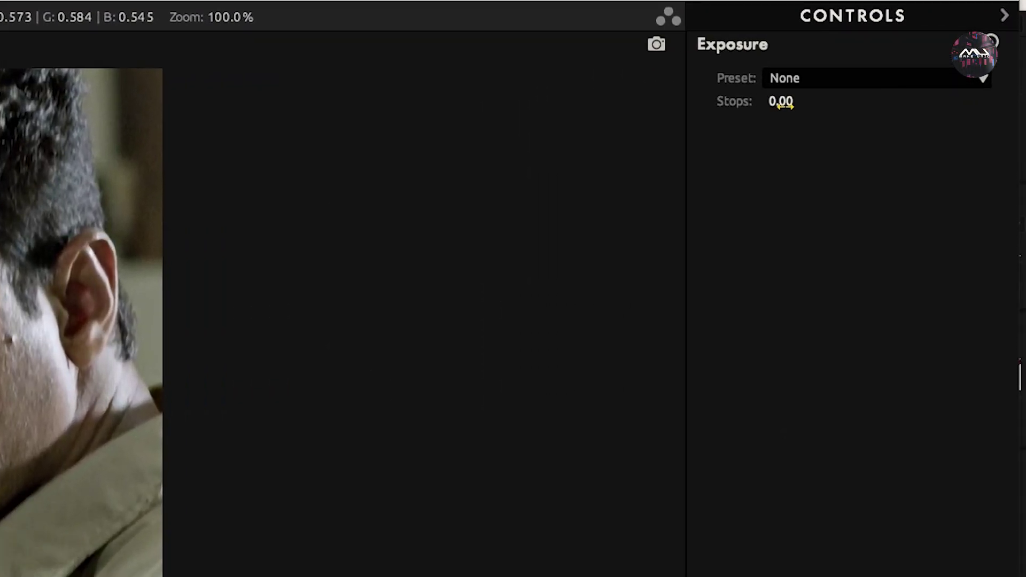
left_click(781, 102)
type("1")
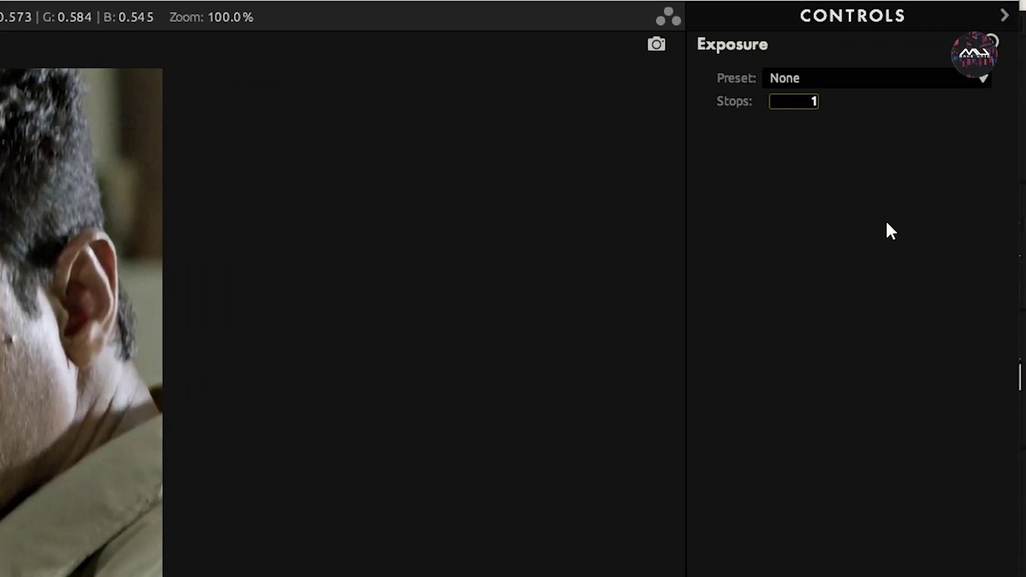
key("Return")
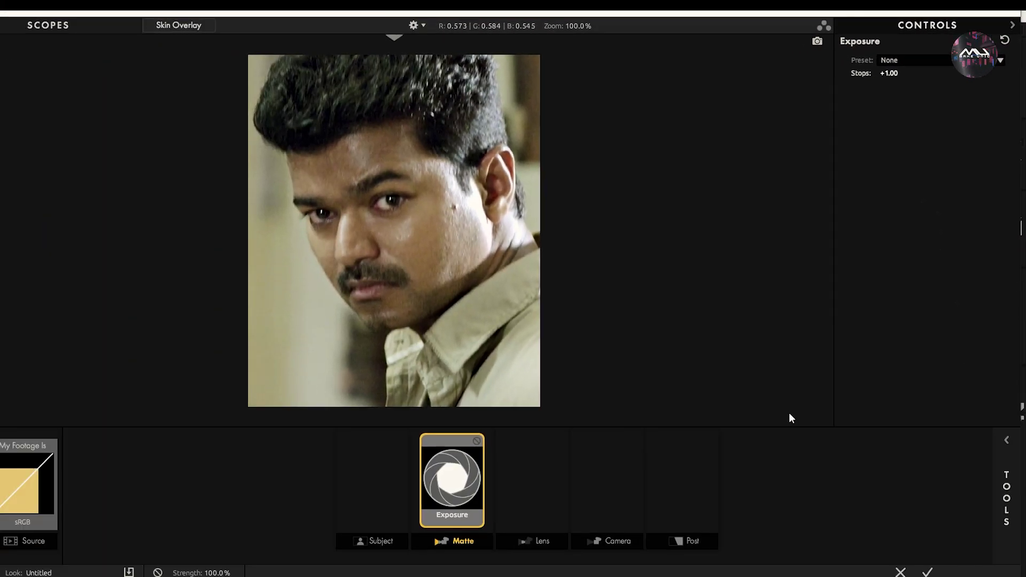
Step: Add a Haze/Flare tool to the Lens stage after Exposure
left_click(561, 454)
left_click(1007, 475)
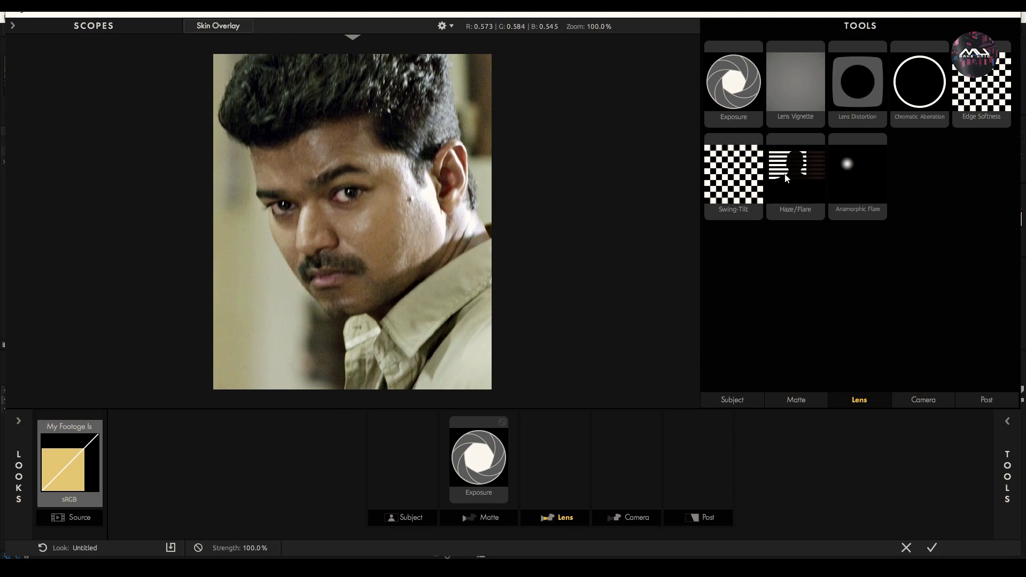
left_click_drag(798, 174, 556, 465)
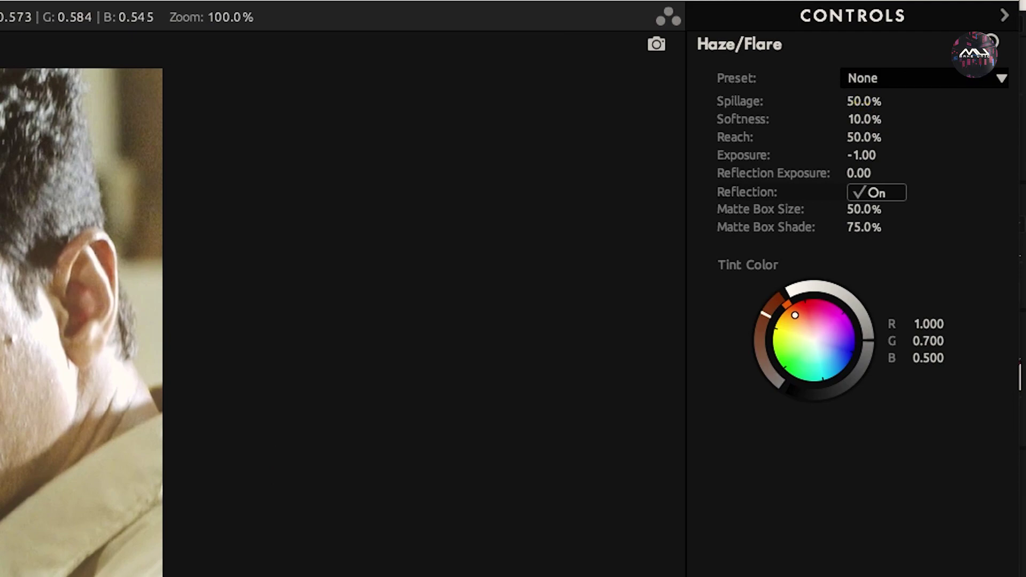
Step: Give Haze/Flare Spillage 30%, Softness 20% and Reach 40%
left_click(863, 101)
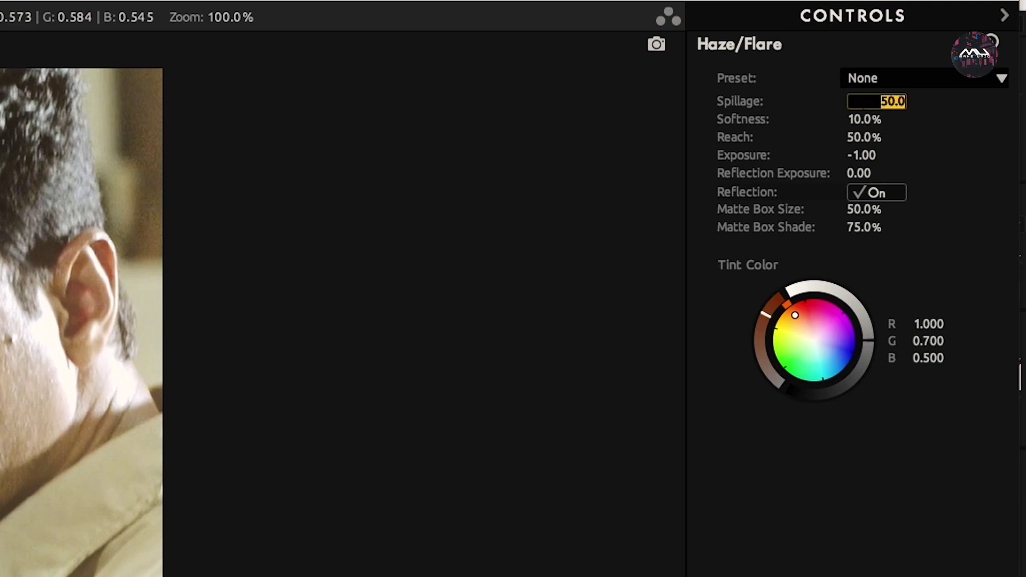
type("30")
key("Return")
left_click(864, 119)
type("2")
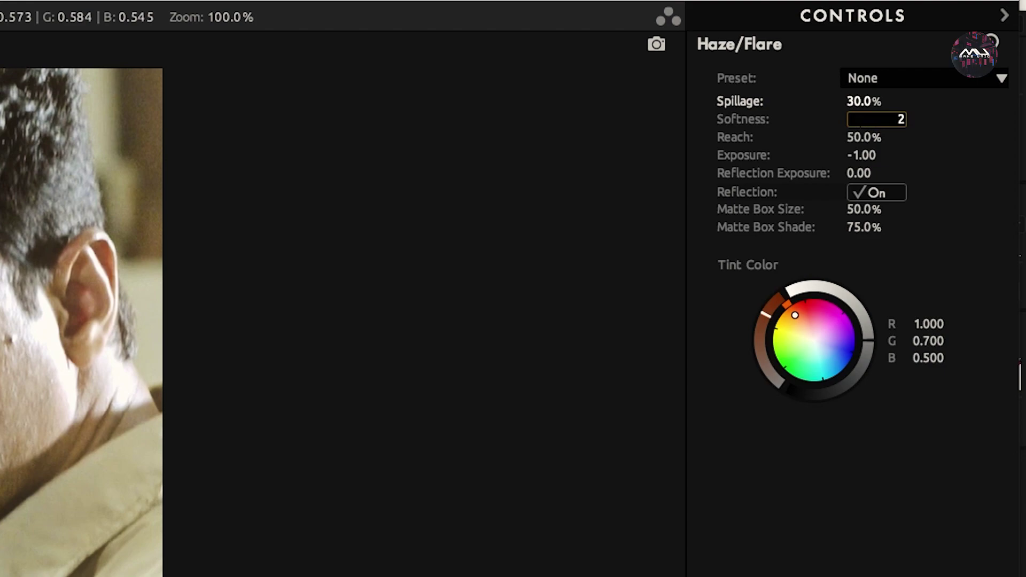
type("0")
key("Return")
left_click(884, 138)
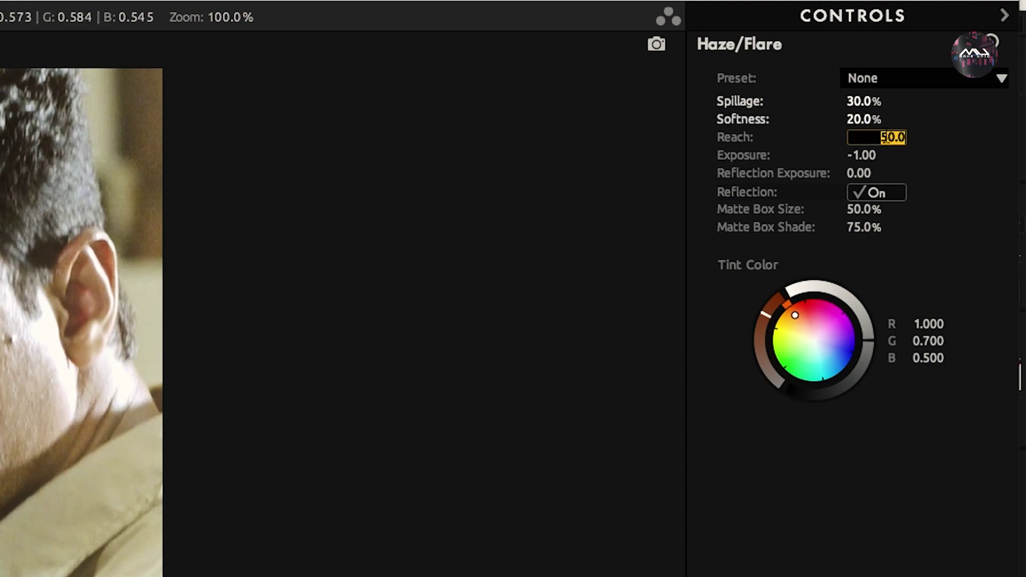
key("Return")
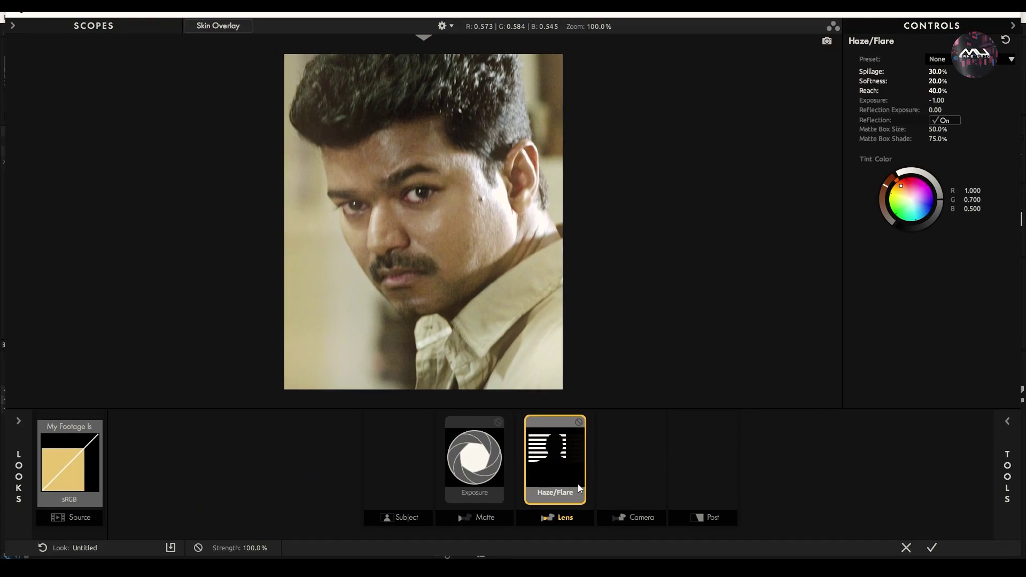
left_click(1005, 455)
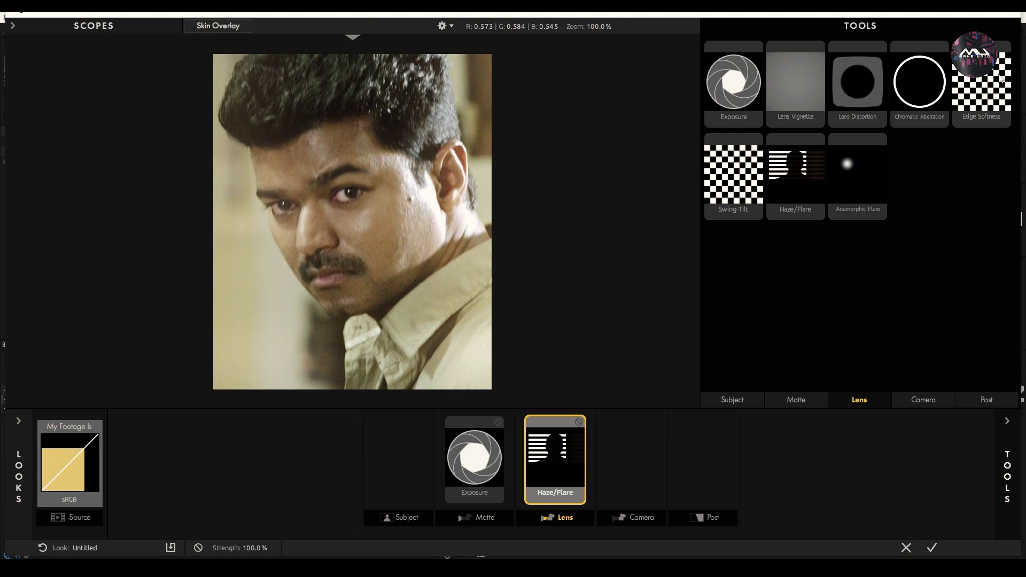
Step: Add Edge Softness after Haze/Flare with blur size 0.80%, radius 1.6 and aspect 0.700
left_click_drag(1001, 79, 607, 461)
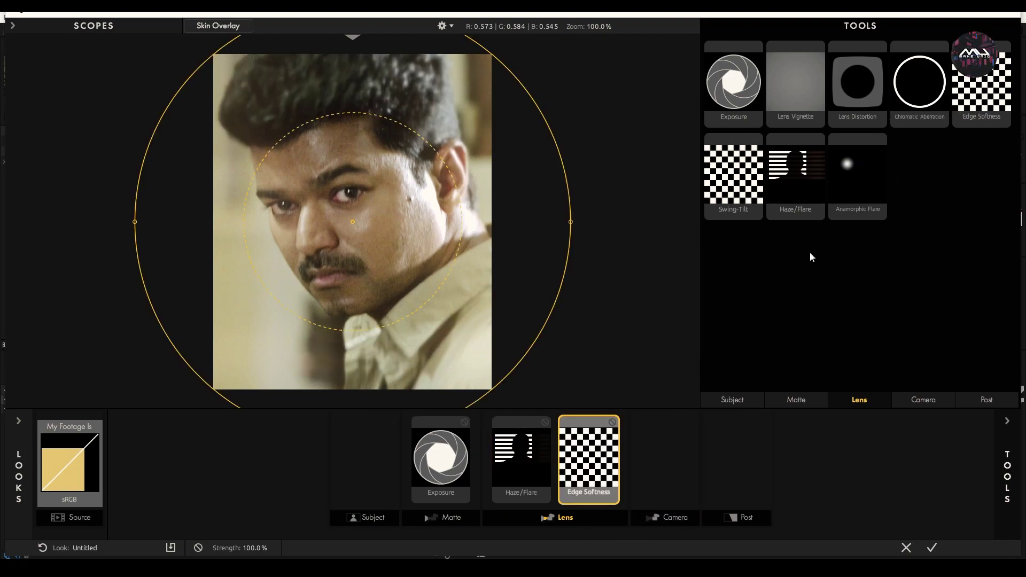
left_click(1002, 481)
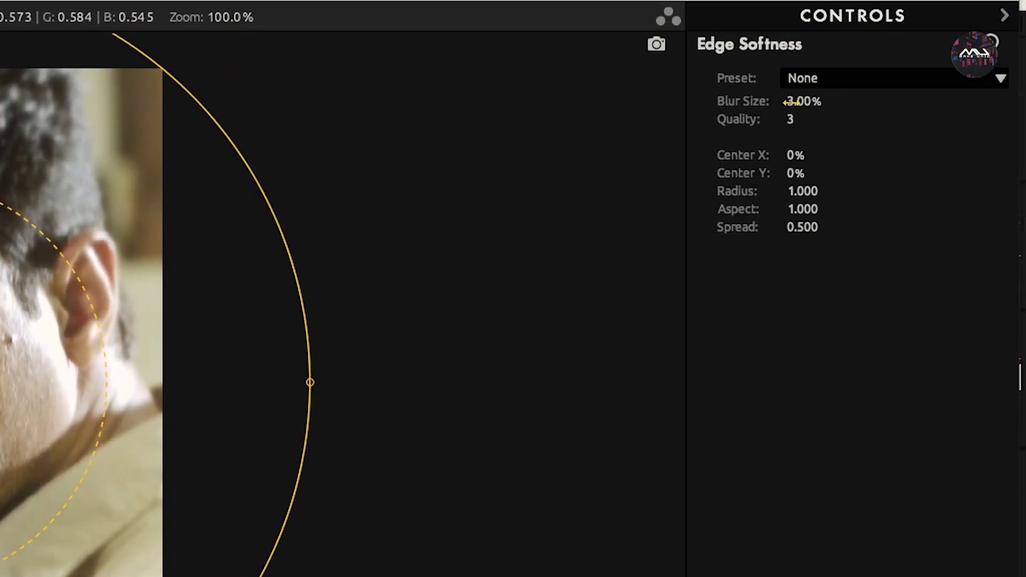
left_click(791, 102)
type("0")
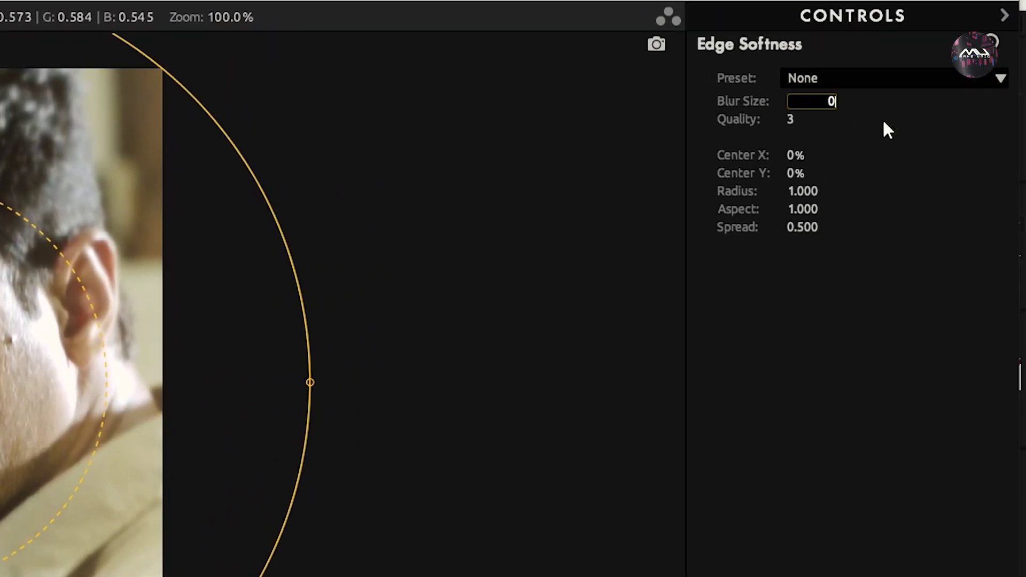
type(".80")
key("Return")
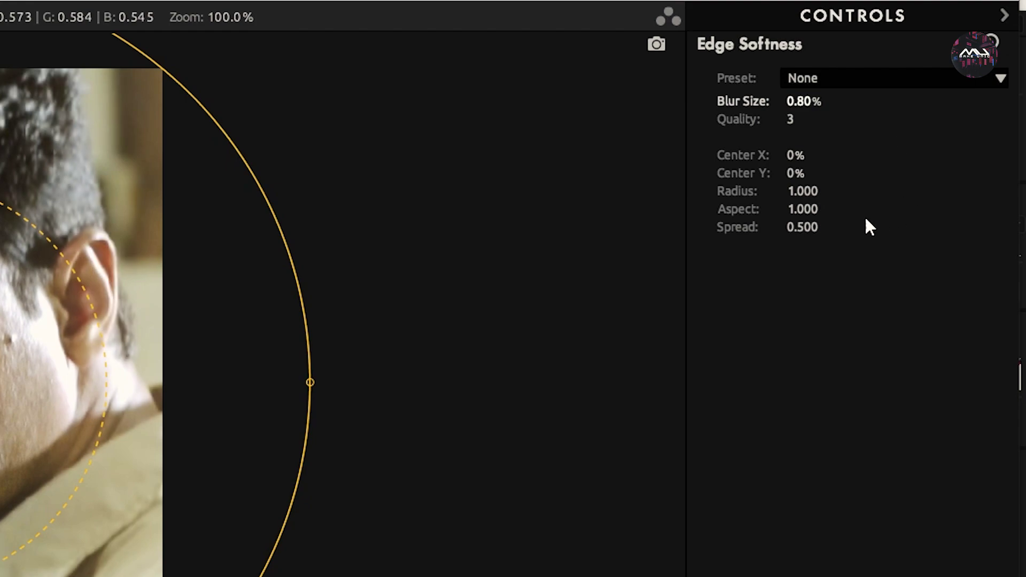
left_click(802, 191)
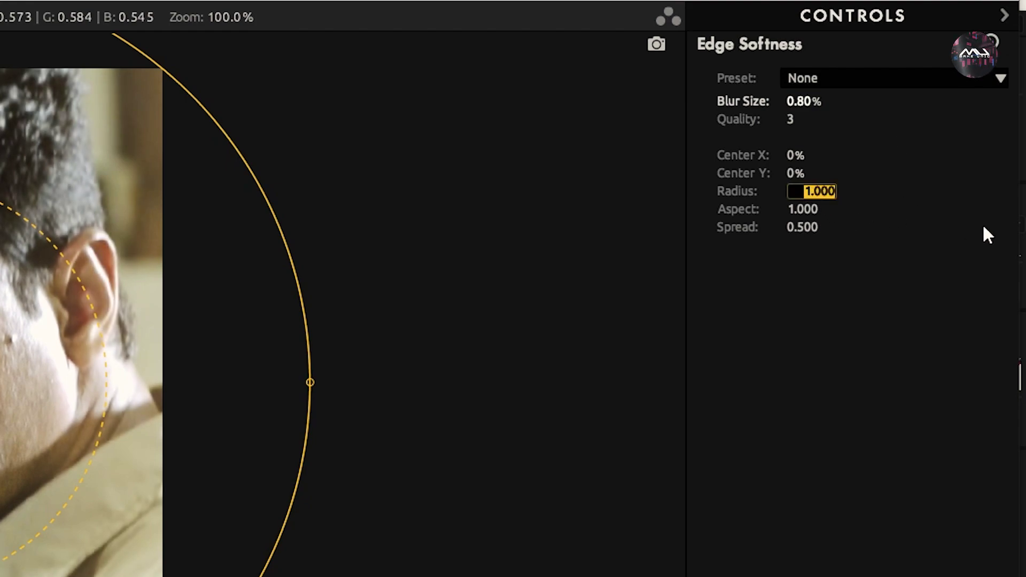
type("1.6")
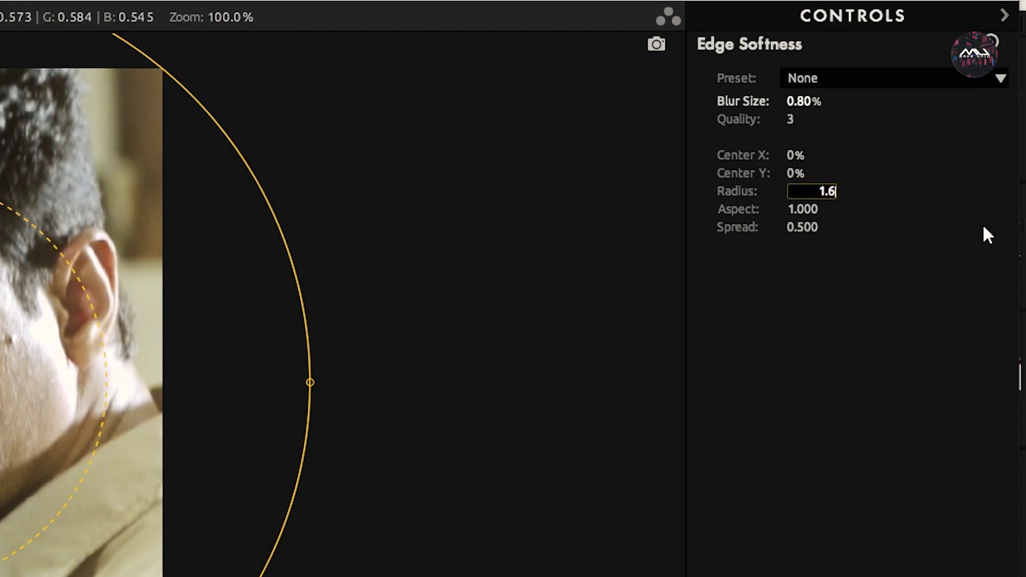
key("Return")
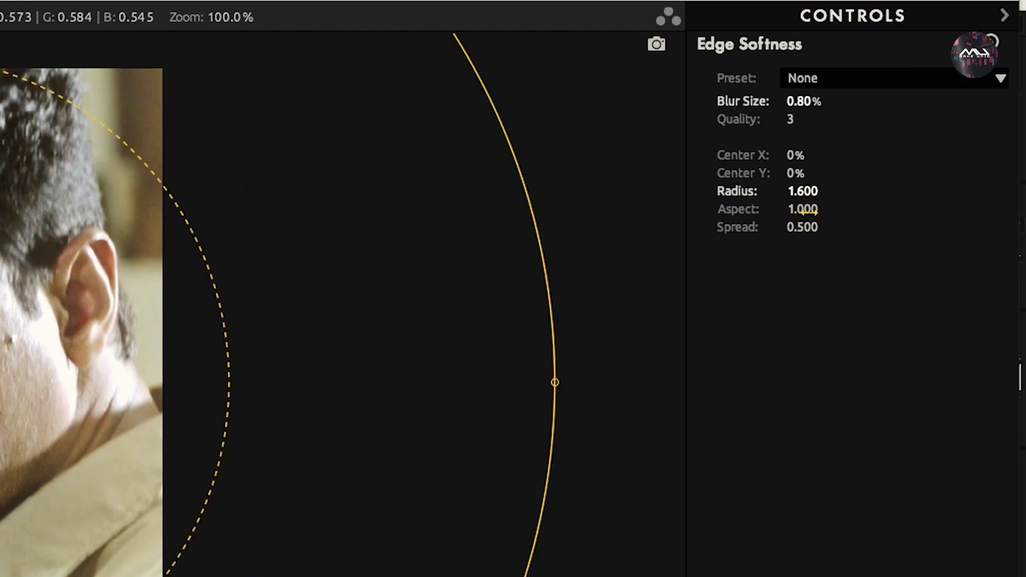
left_click(809, 212)
type("0.70")
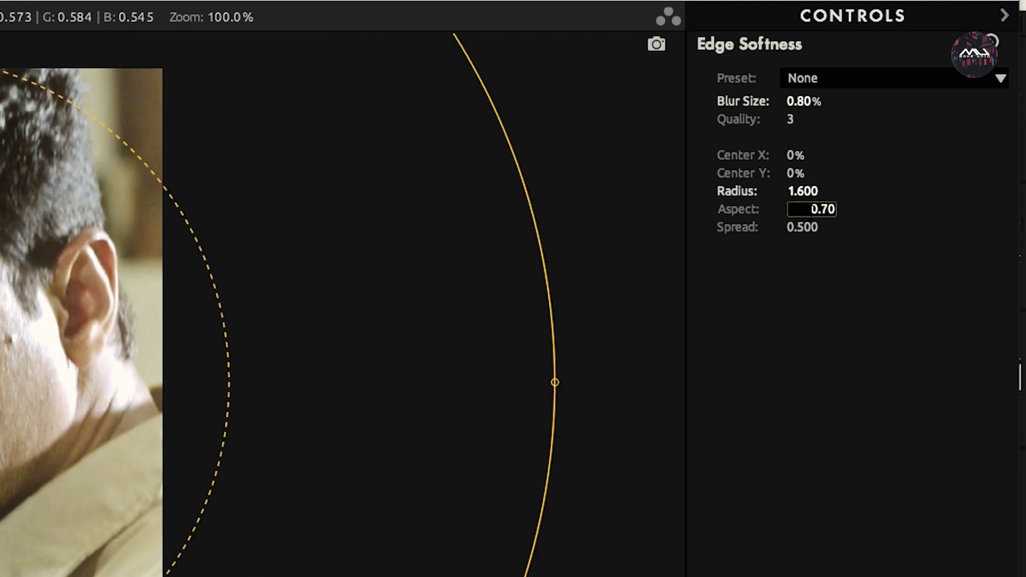
type("0")
key("Return")
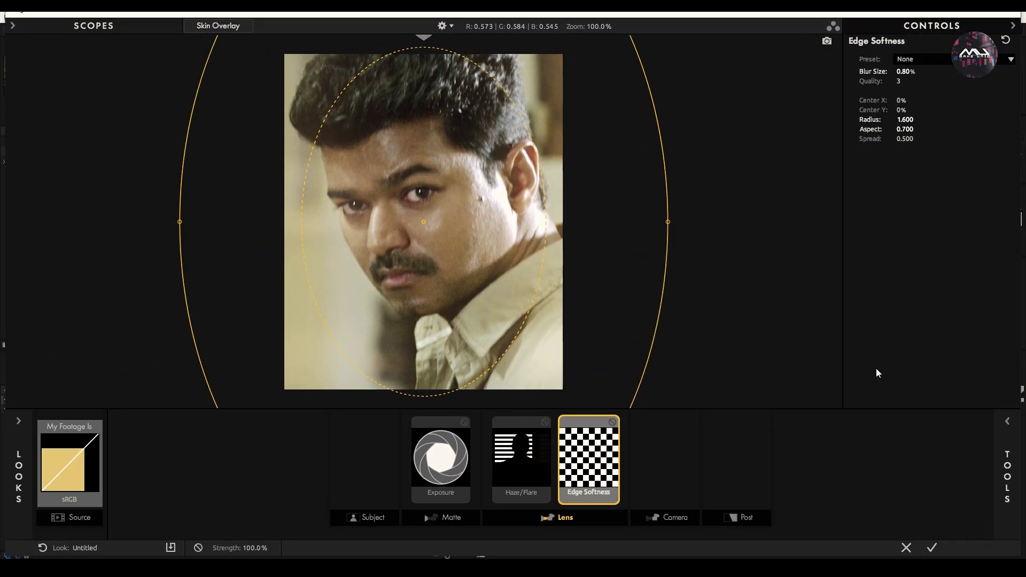
left_click(723, 463)
Step: Drag the Pop tile into the Post column and set Pop +100%, Size 10%
left_click(1018, 470)
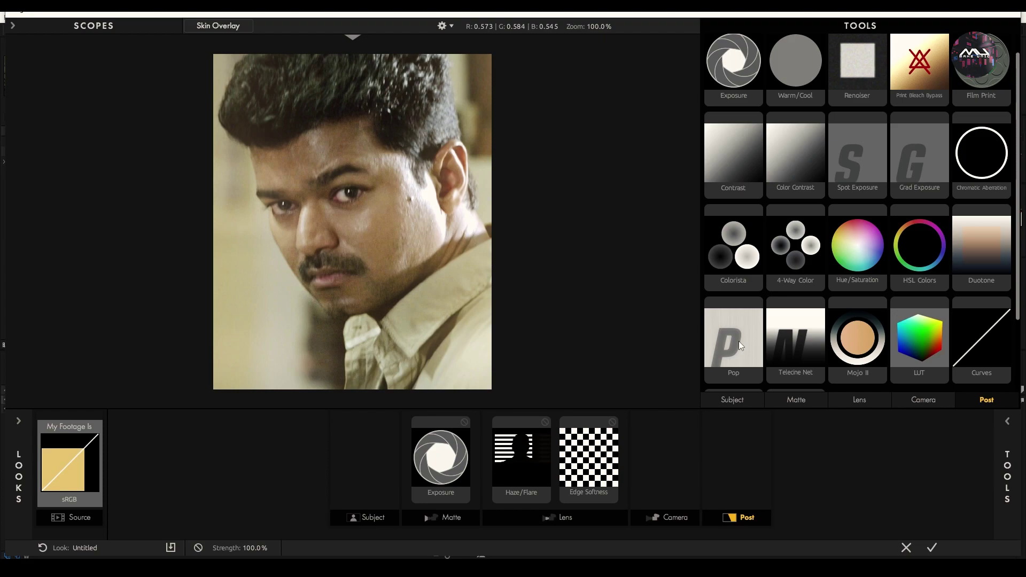
left_click_drag(739, 341, 728, 447)
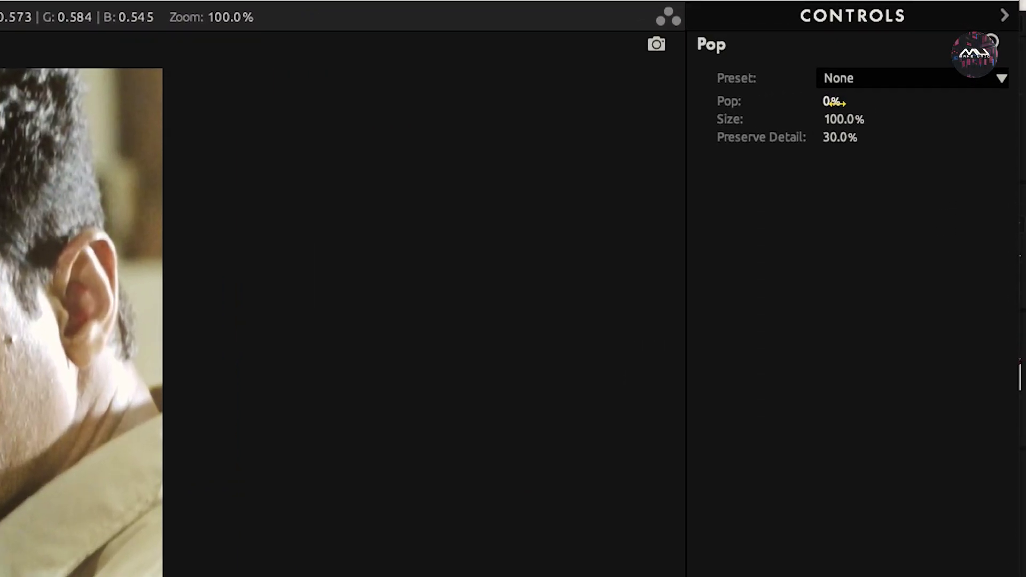
left_click(834, 102)
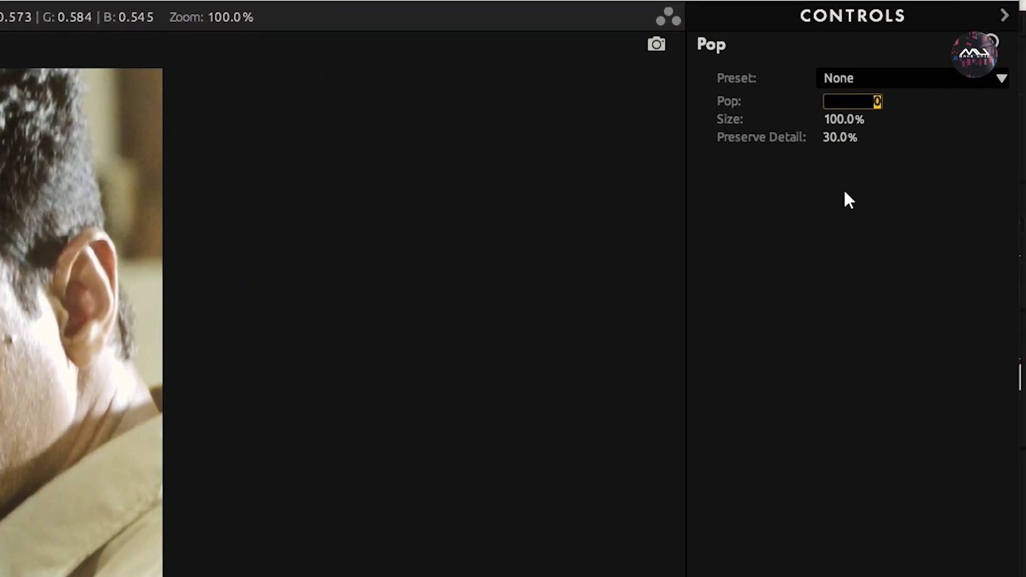
left_click(855, 100)
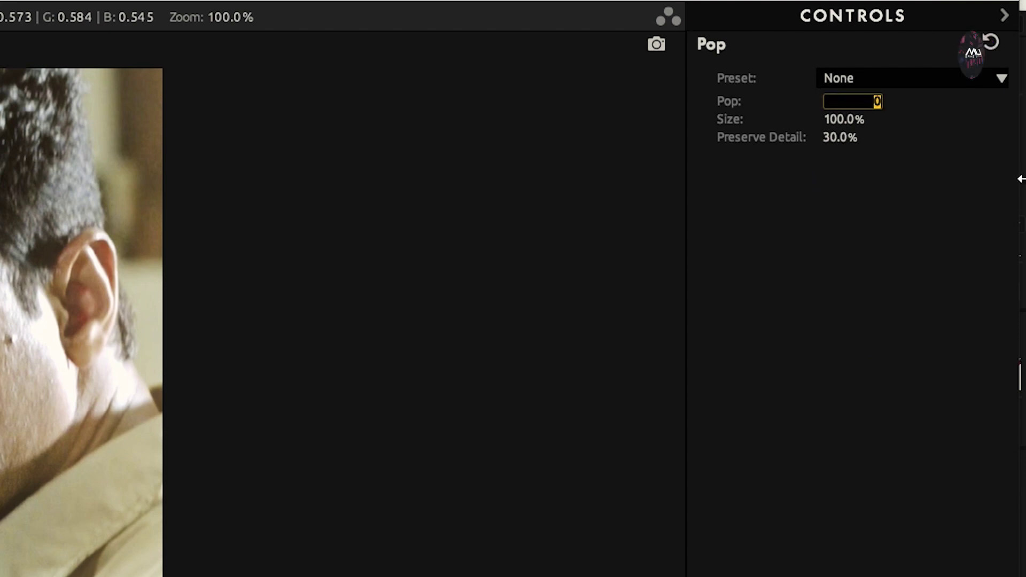
type("100")
key("Return")
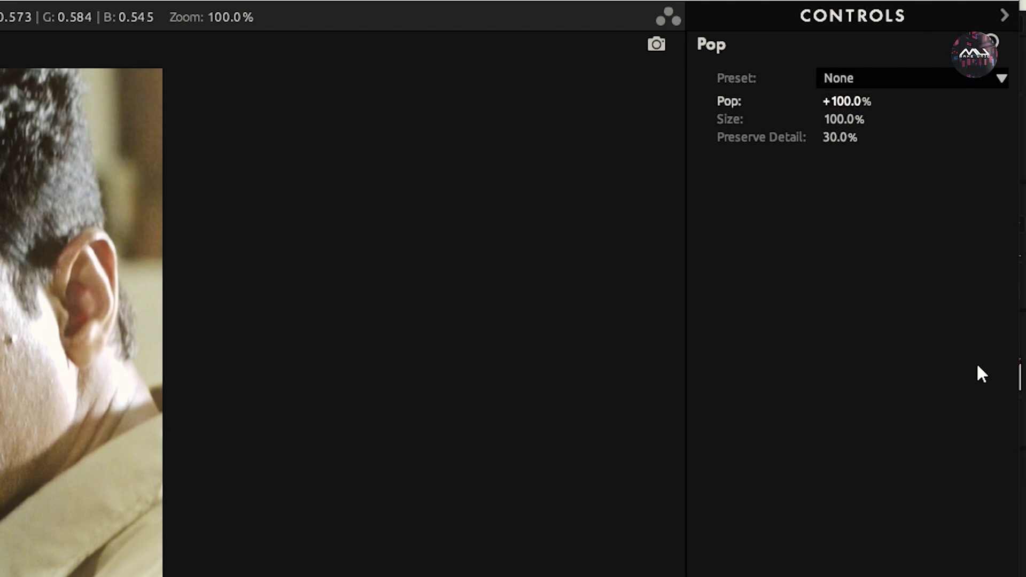
left_click(836, 119)
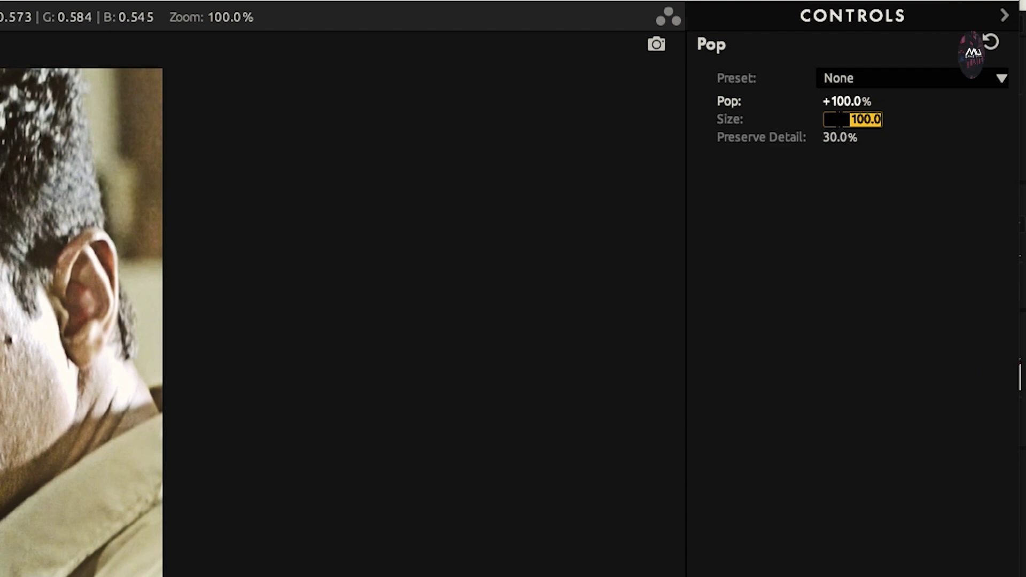
type("10")
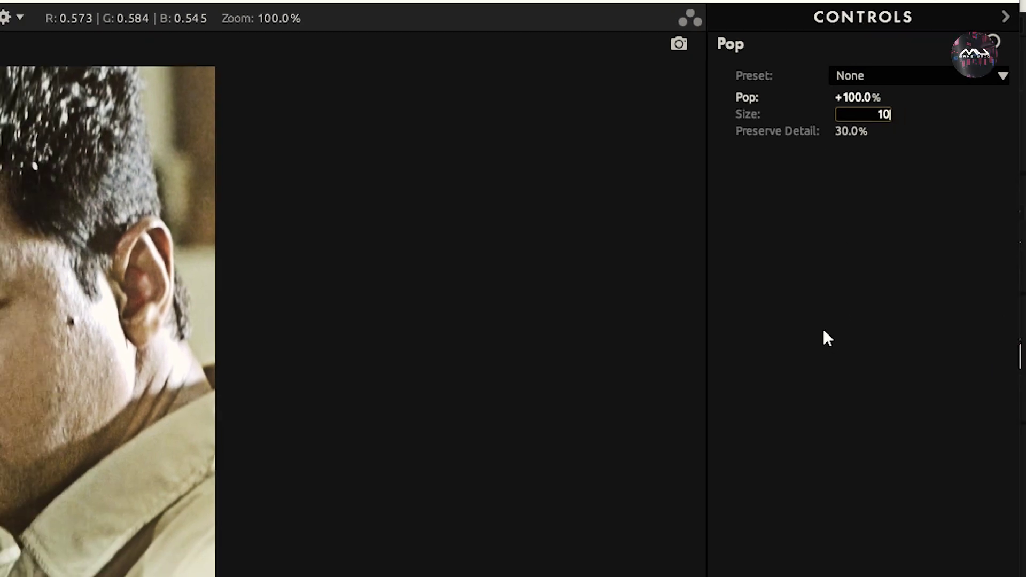
key("Return")
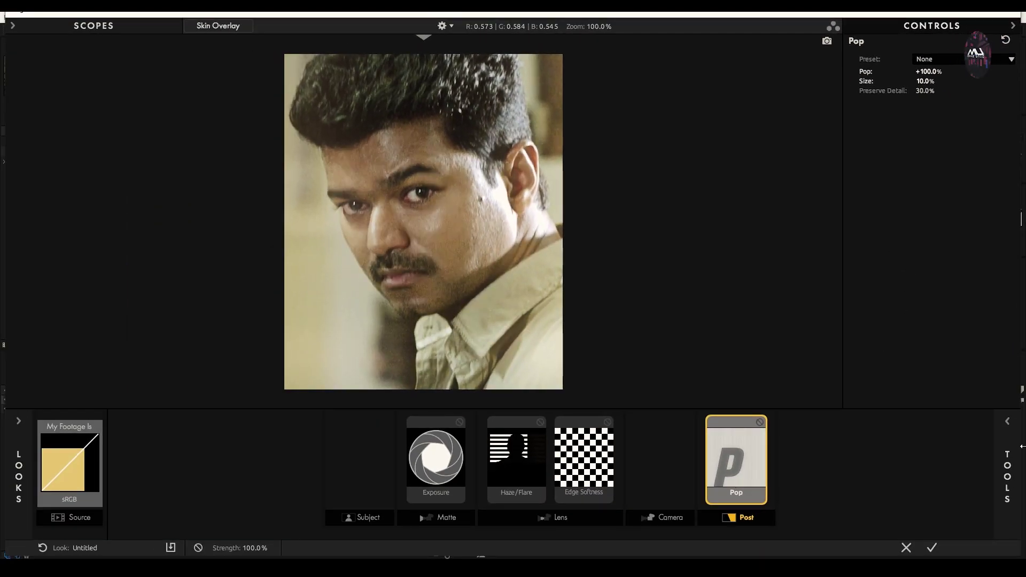
Step: Add HSL Colors after Pop in Post and desaturate yellows, greens, cyans and blues by 87–97%
left_click(734, 514)
scroll(908, 194, "down", 1)
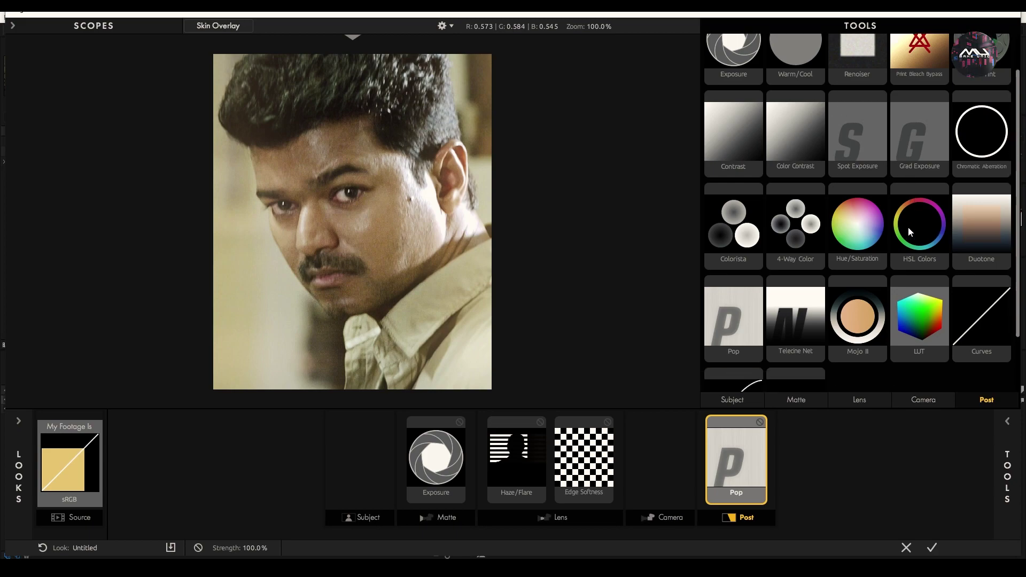
left_click_drag(922, 226, 779, 476)
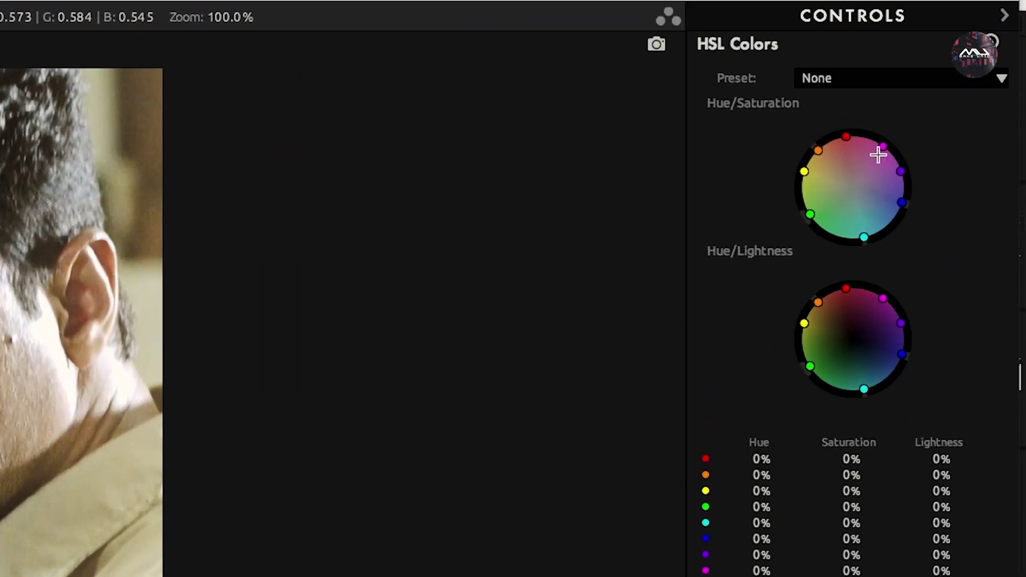
left_click_drag(810, 214, 826, 171)
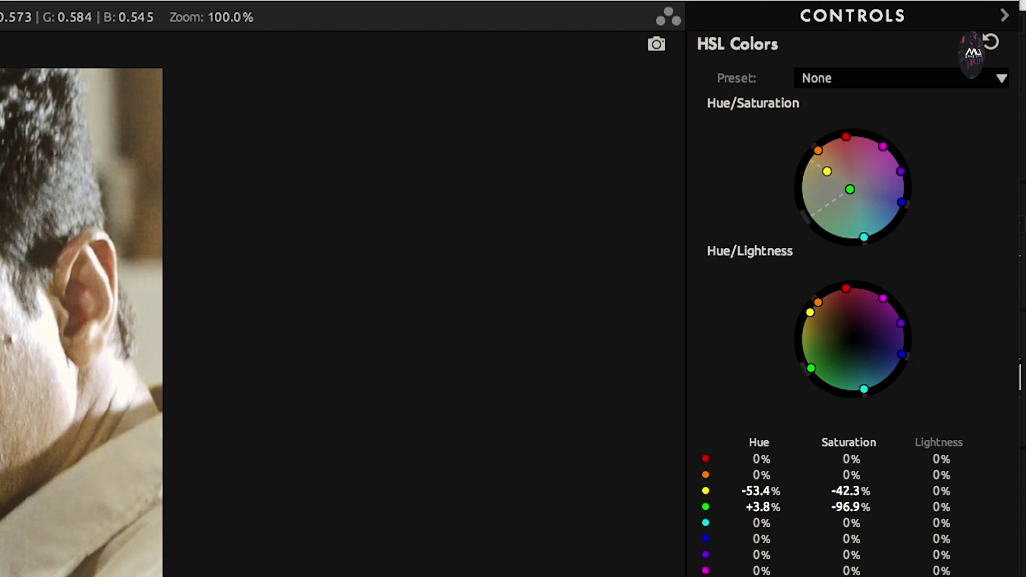
left_click_drag(816, 304, 812, 309)
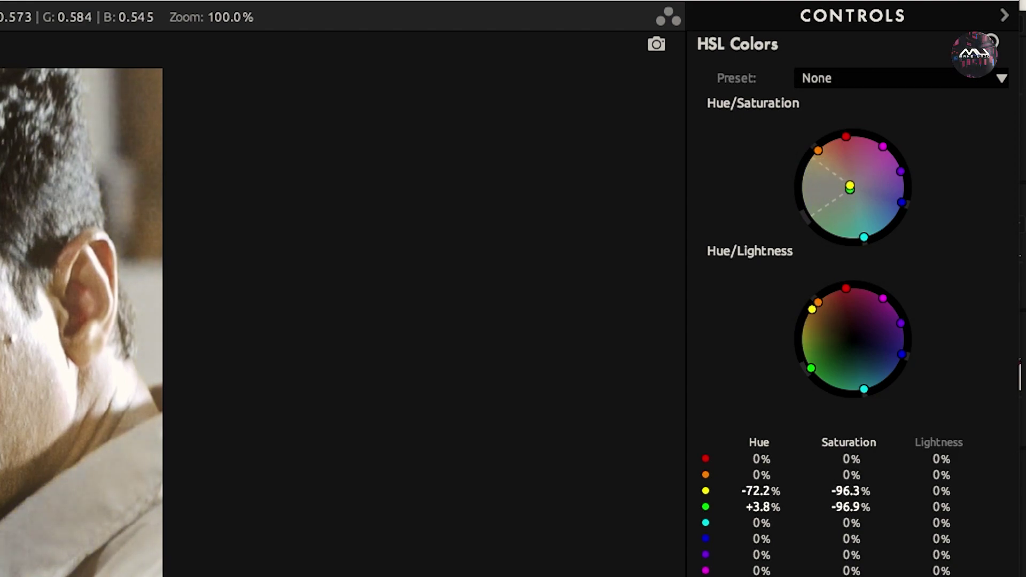
mouse_move(848, 186)
left_mouse_down()
mouse_move(894, 202)
mouse_move(866, 232)
mouse_move(855, 196)
left_mouse_up()
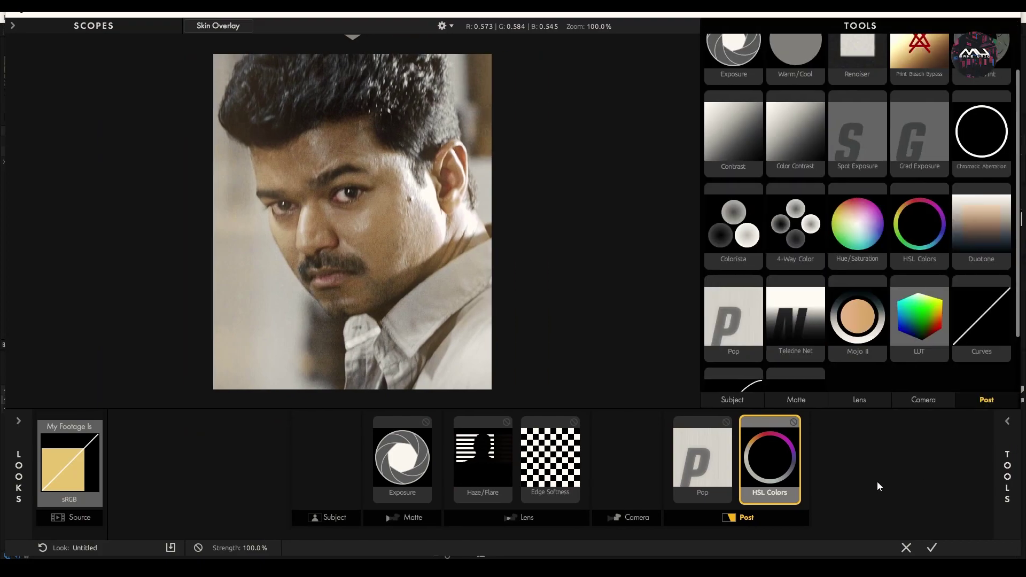
left_click(766, 521)
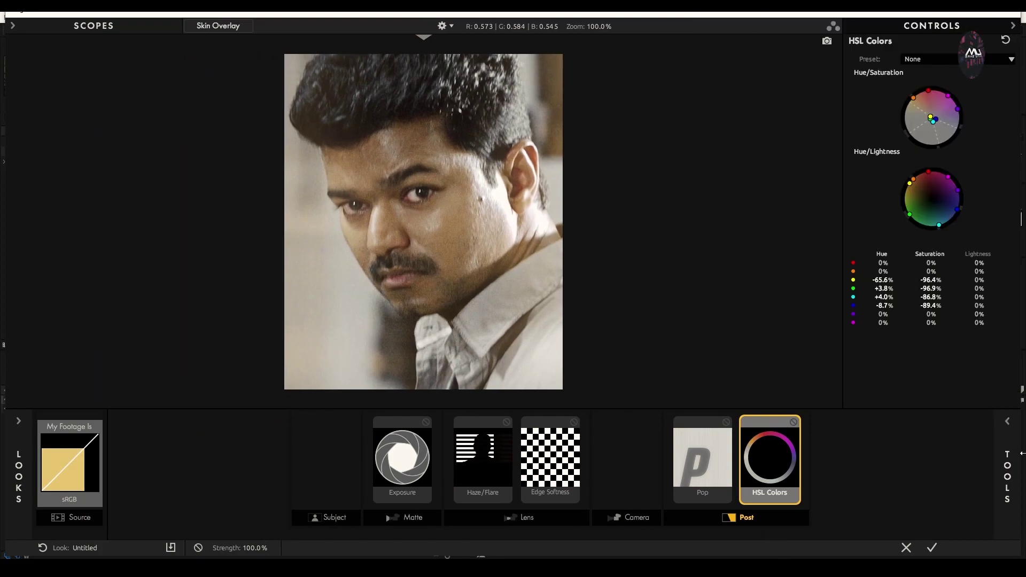
Step: Append a Hue/Saturation tool to the Post stage with Hue set to -5.0
left_click(1008, 451)
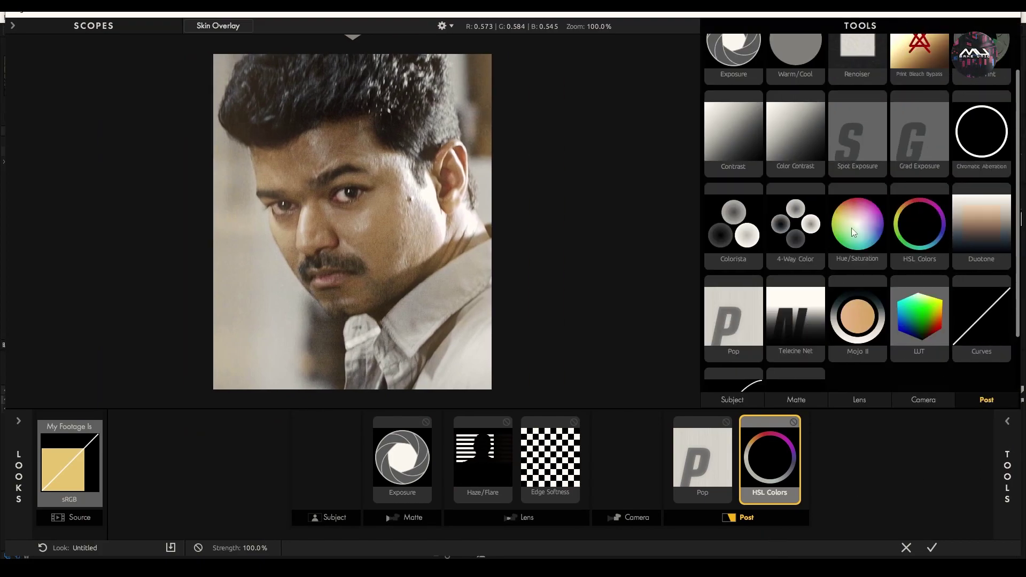
left_click_drag(851, 228, 802, 467)
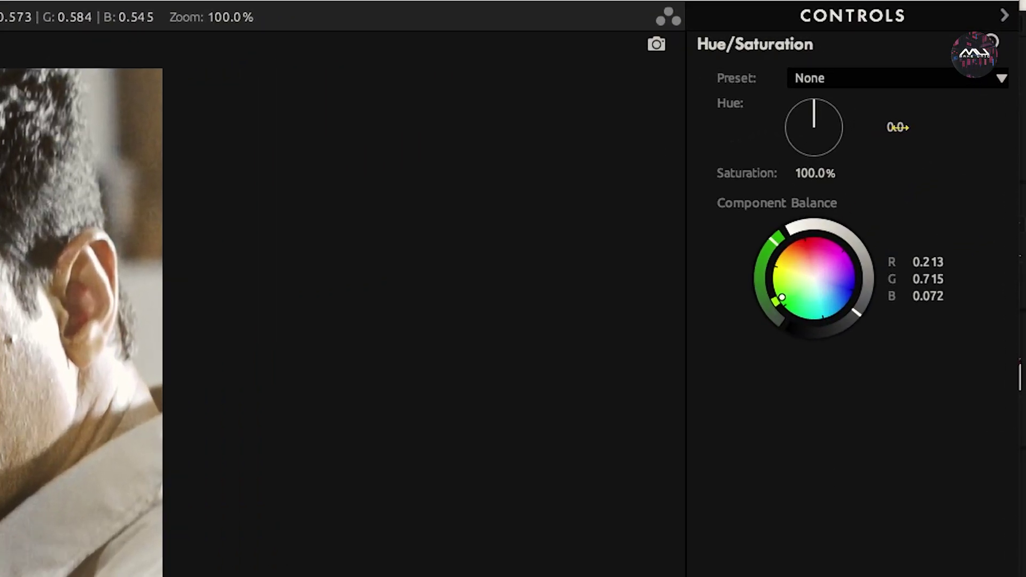
left_click(898, 127)
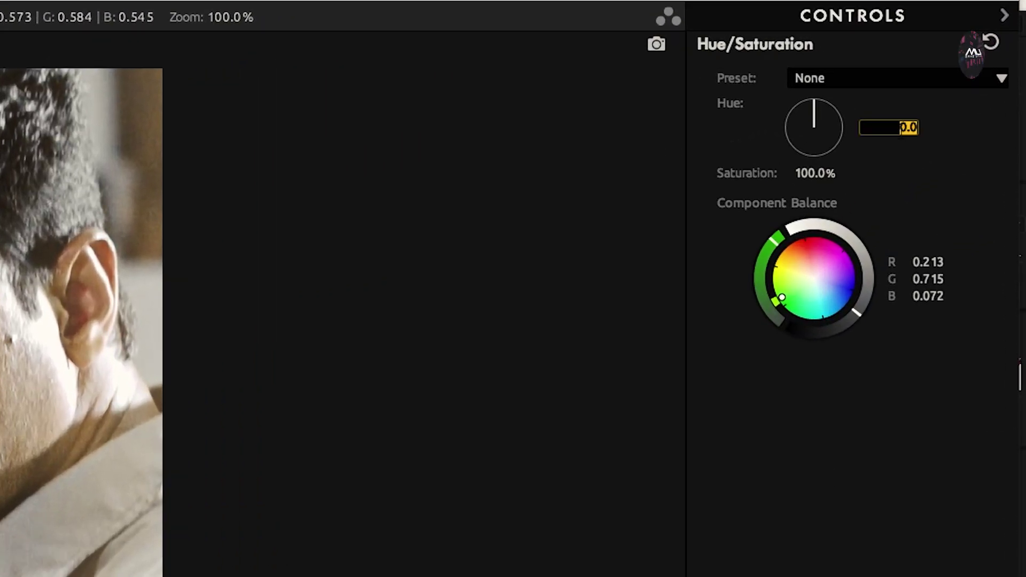
key("BackSpace")
type("-5")
key("Return")
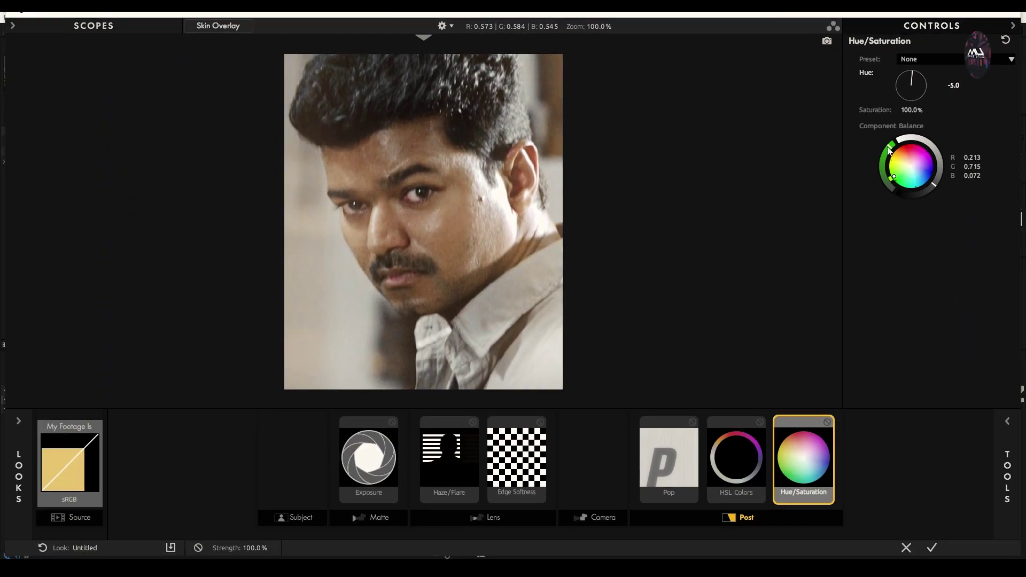
Step: Apply the Magic Bullet look and toggle the adjustment layer off and on to compare
left_click(932, 548)
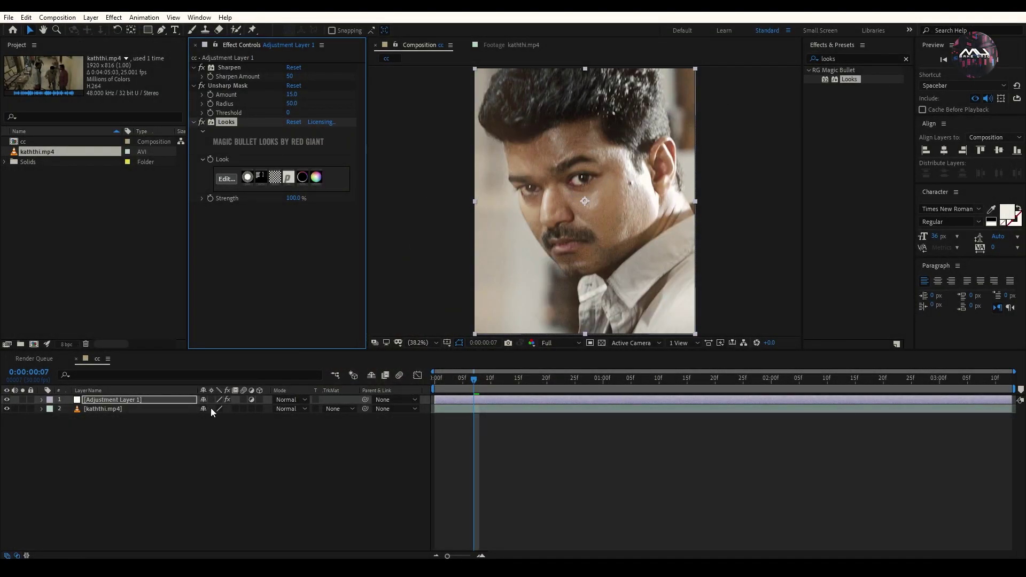
left_click(7, 400)
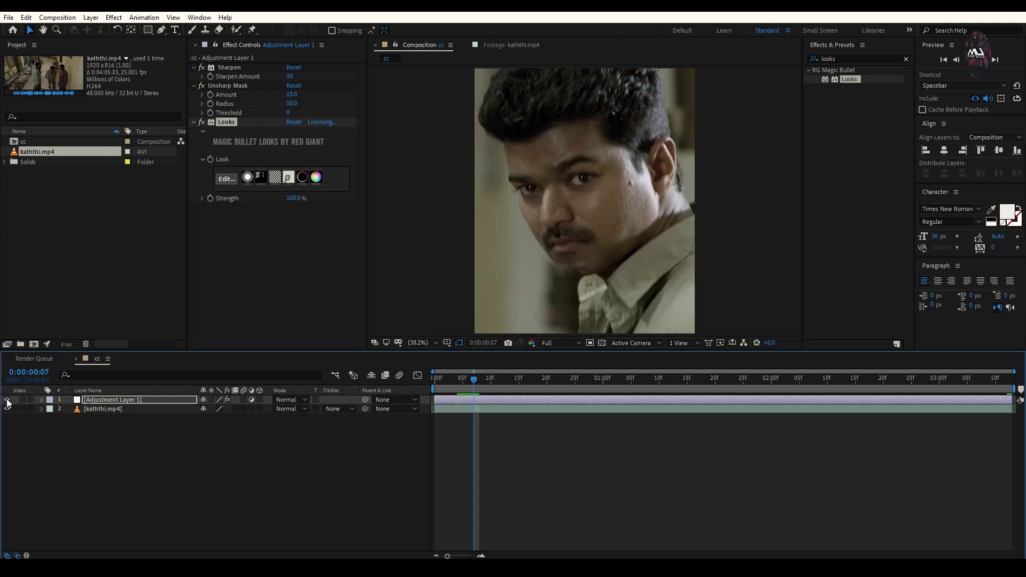
left_click(8, 400)
left_click(7, 400)
left_click(8, 400)
Step: Finish the before/after comparison with the grade visible, and return the playhead to the first frame
left_click(7, 400)
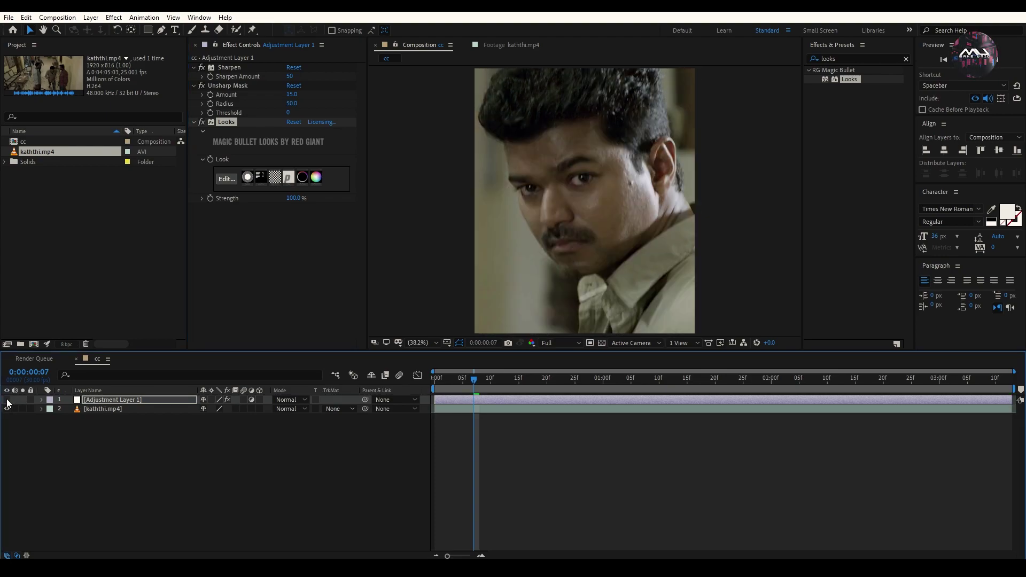
left_click(8, 400)
left_click(7, 401)
left_click(7, 400)
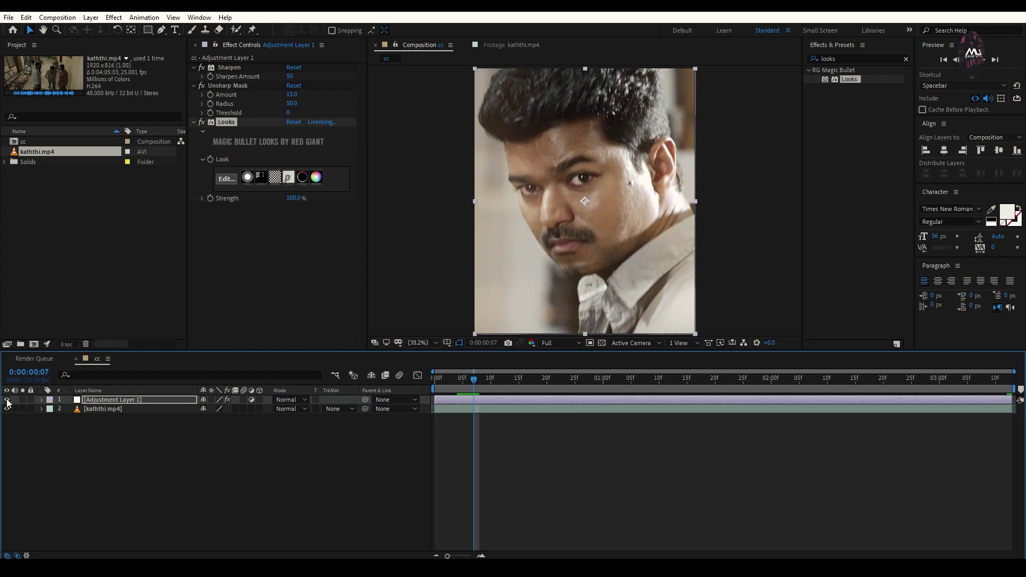
left_click(8, 400)
left_click(8, 401)
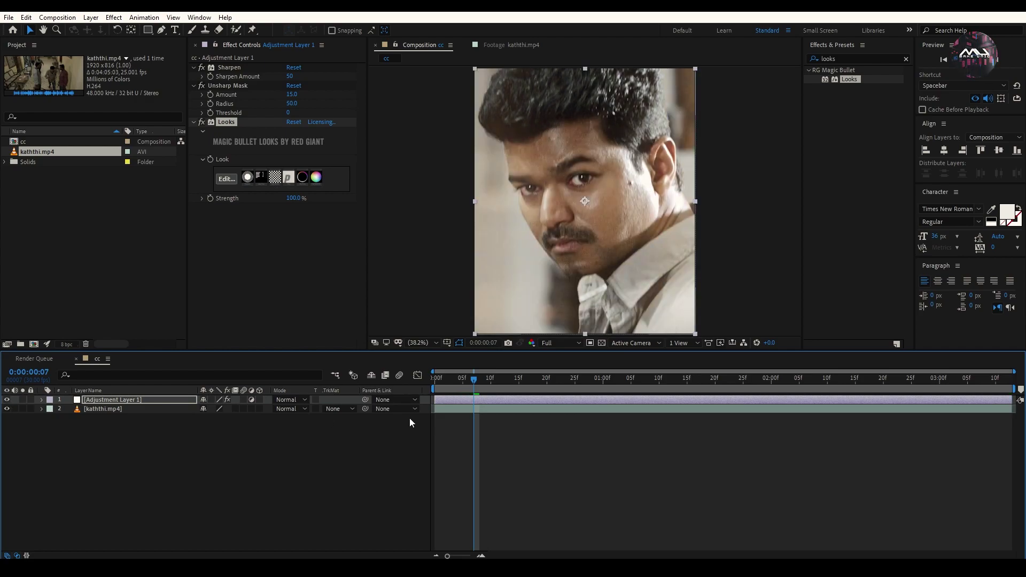
left_click_drag(464, 378, 423, 389)
Step: Play the graded cc comp from frame 0 and stop at 0:00:00:21
key("space")
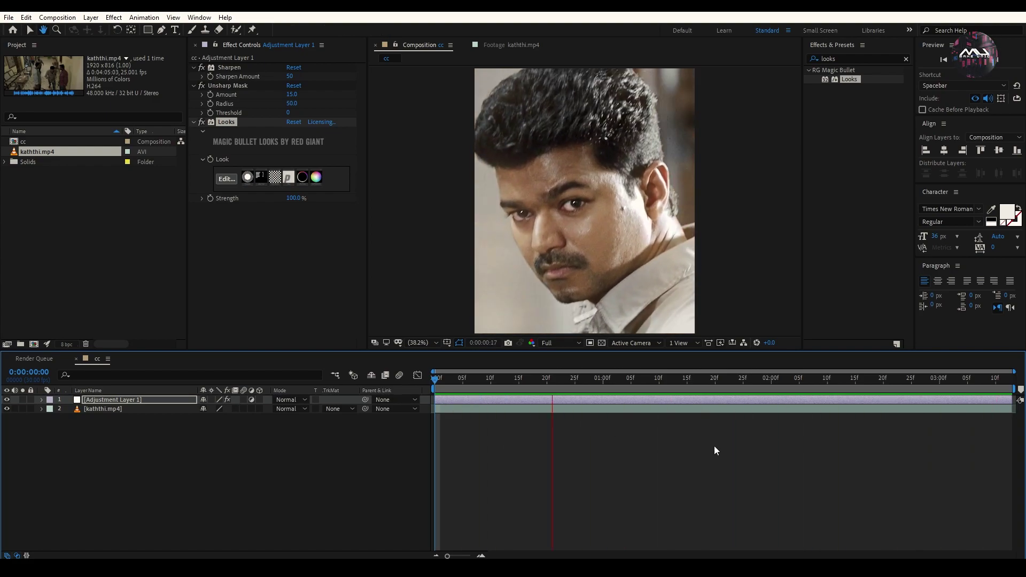
key("space")
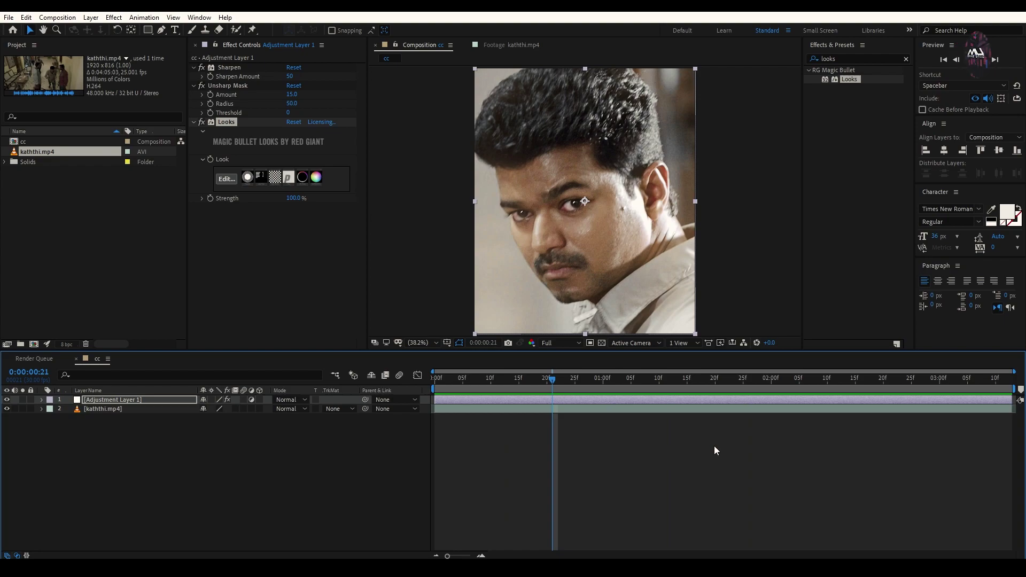